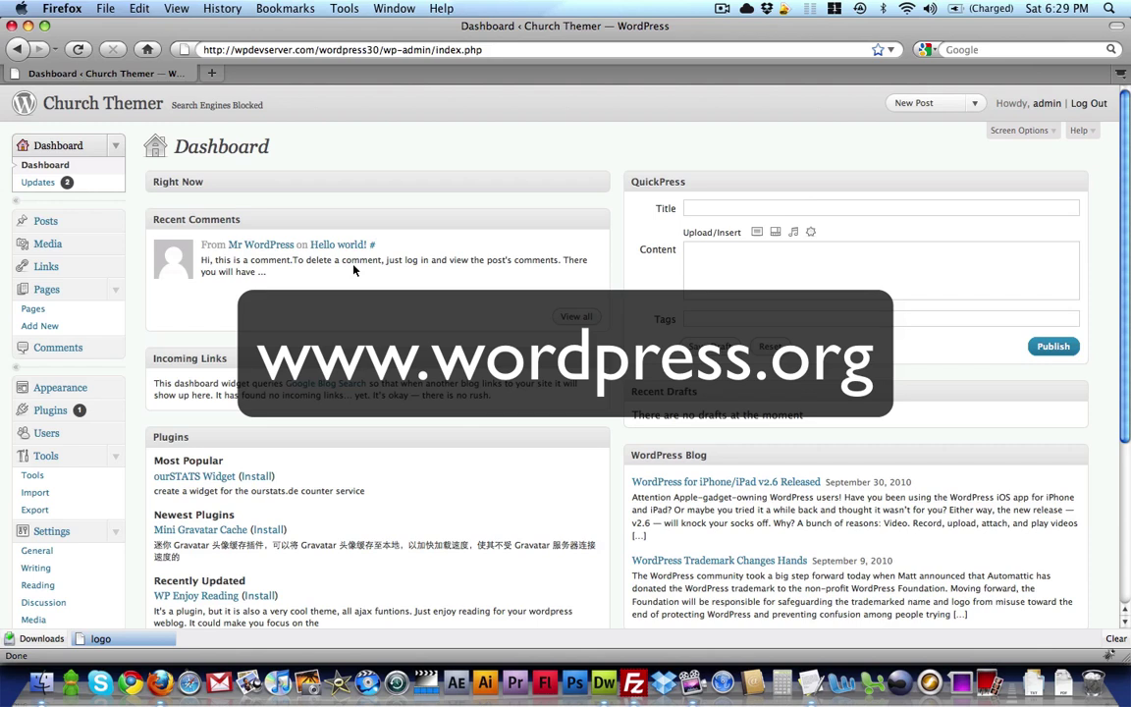
Switch to FileZilla and open the Minimal theme folder under wordpress30/wp-content/themes on the remote site
left_click(634, 684)
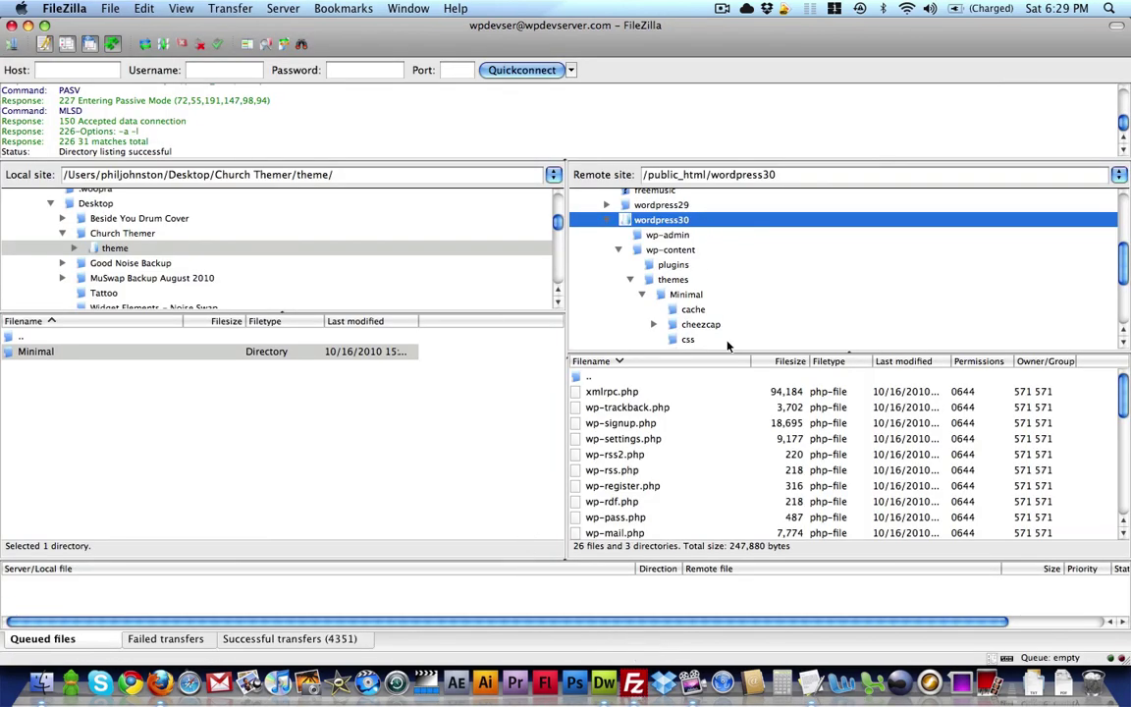
left_click(730, 422)
left_click(302, 462)
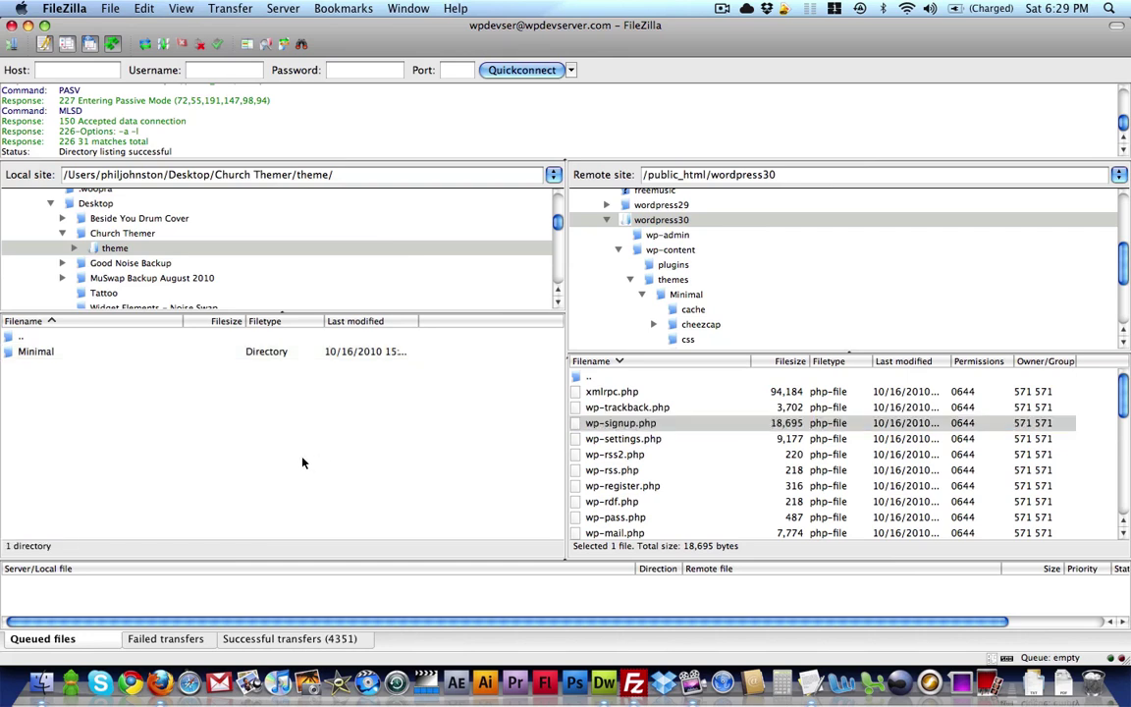
left_click(659, 222)
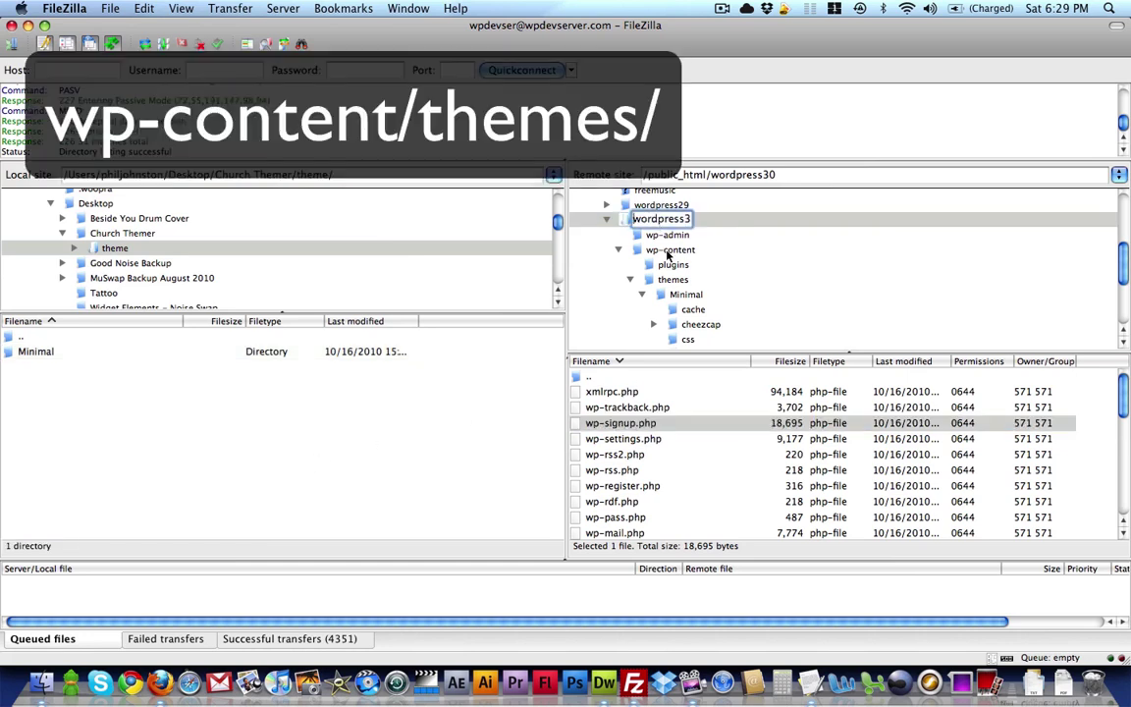
left_click(667, 251)
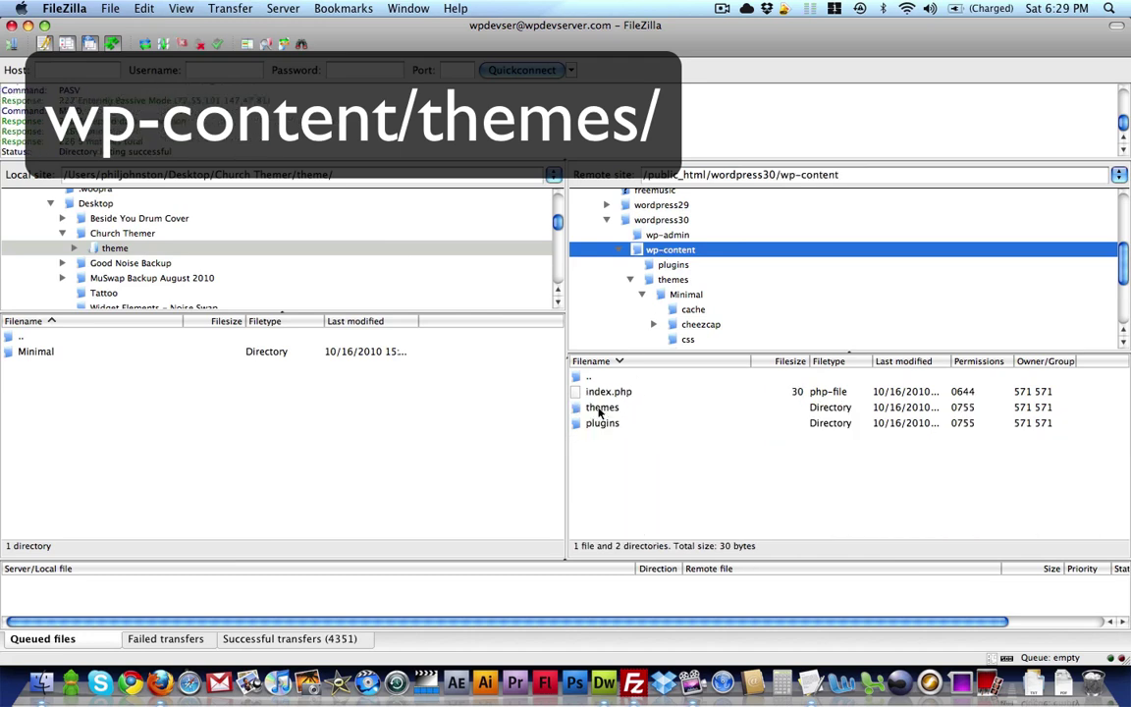
left_click(589, 407)
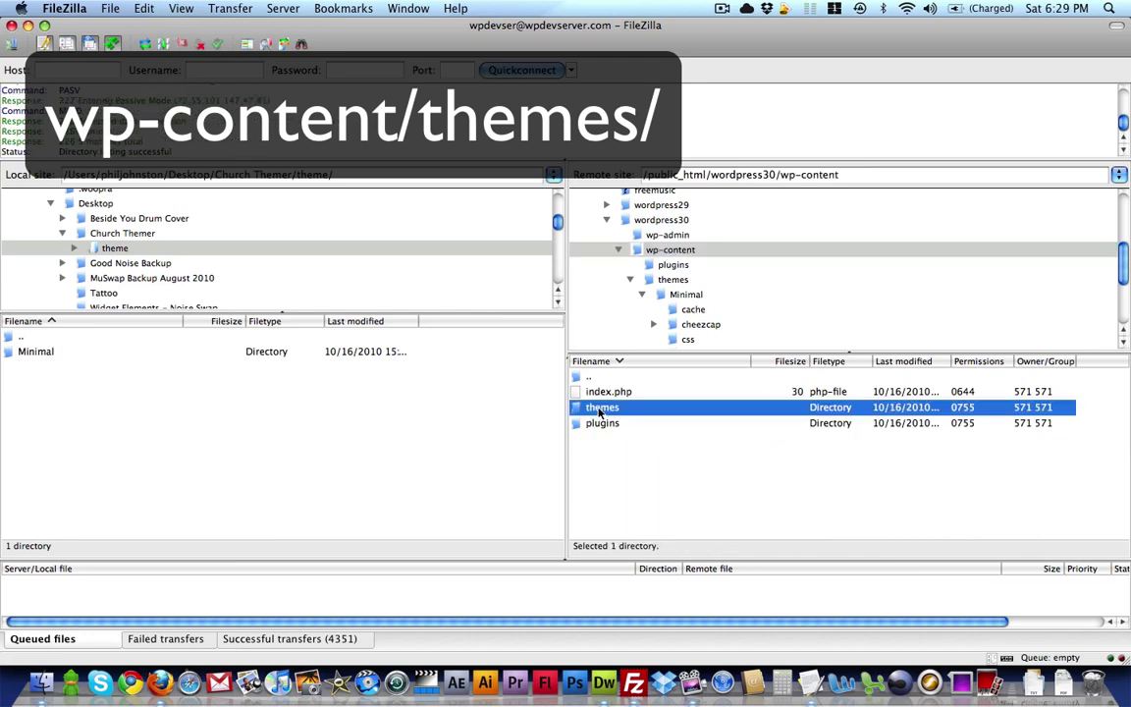
left_click(31, 352)
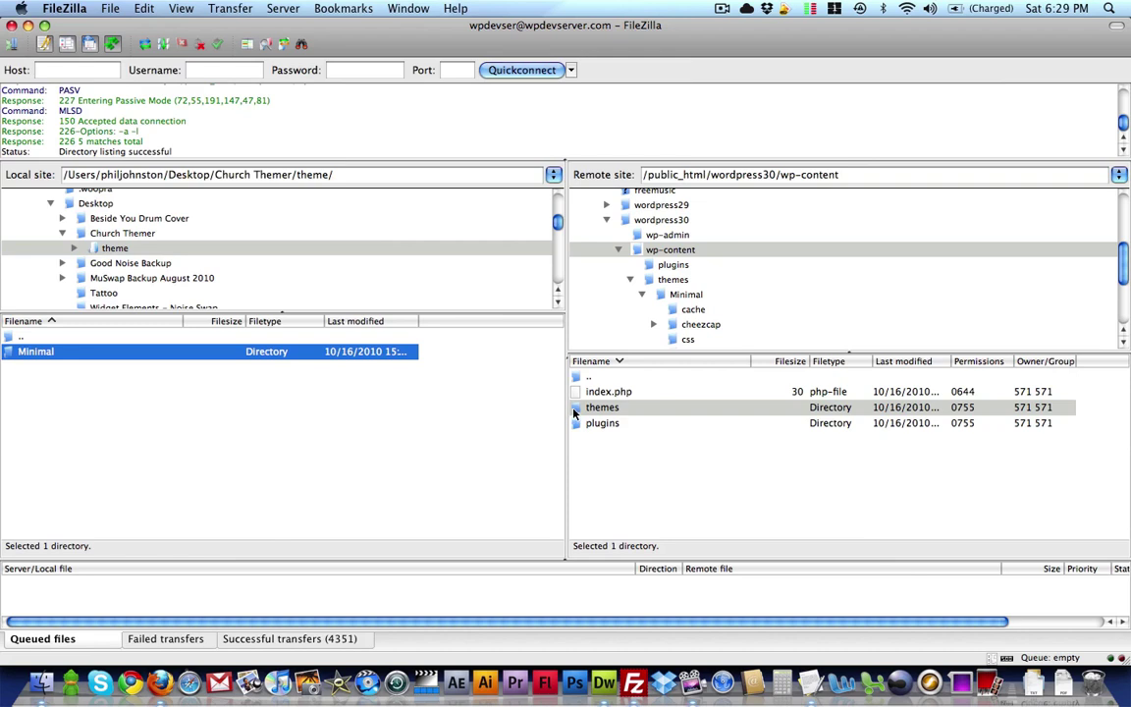
double_click(571, 411)
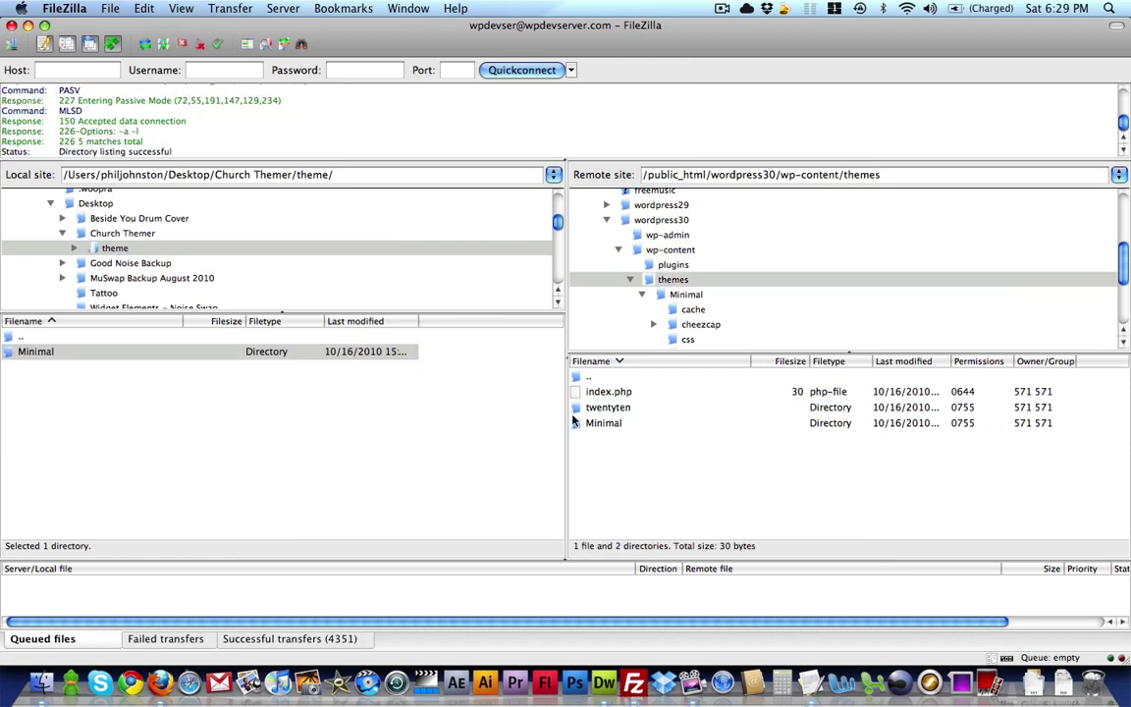
left_click(581, 423)
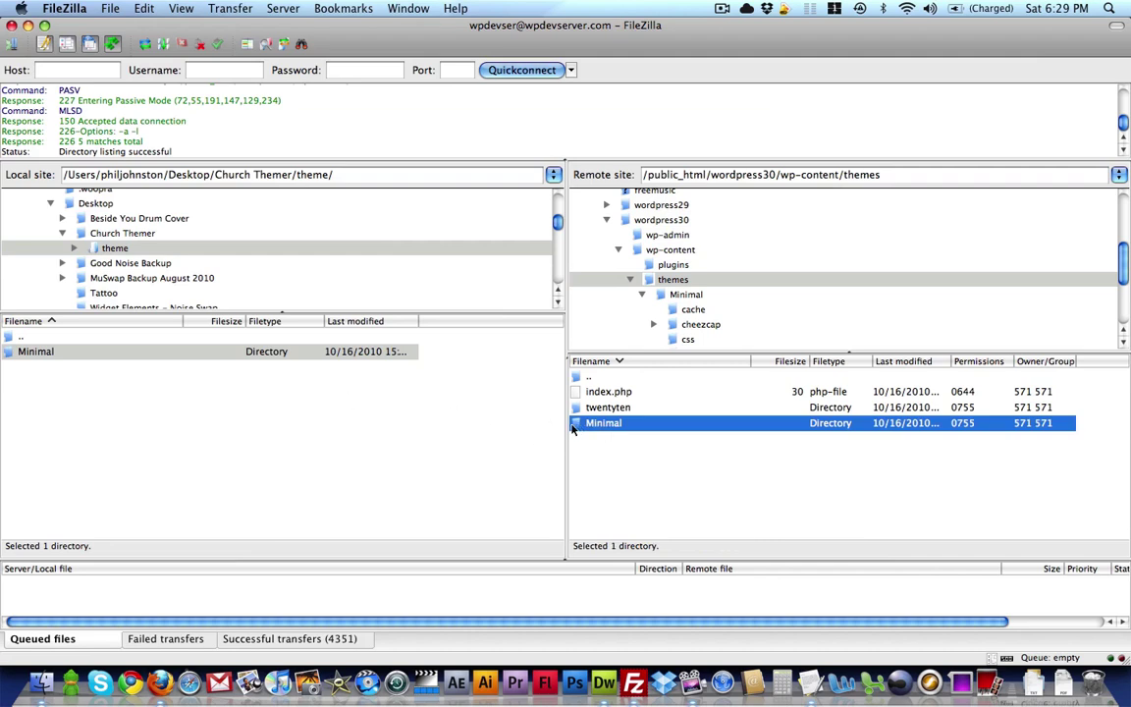
double_click(575, 426)
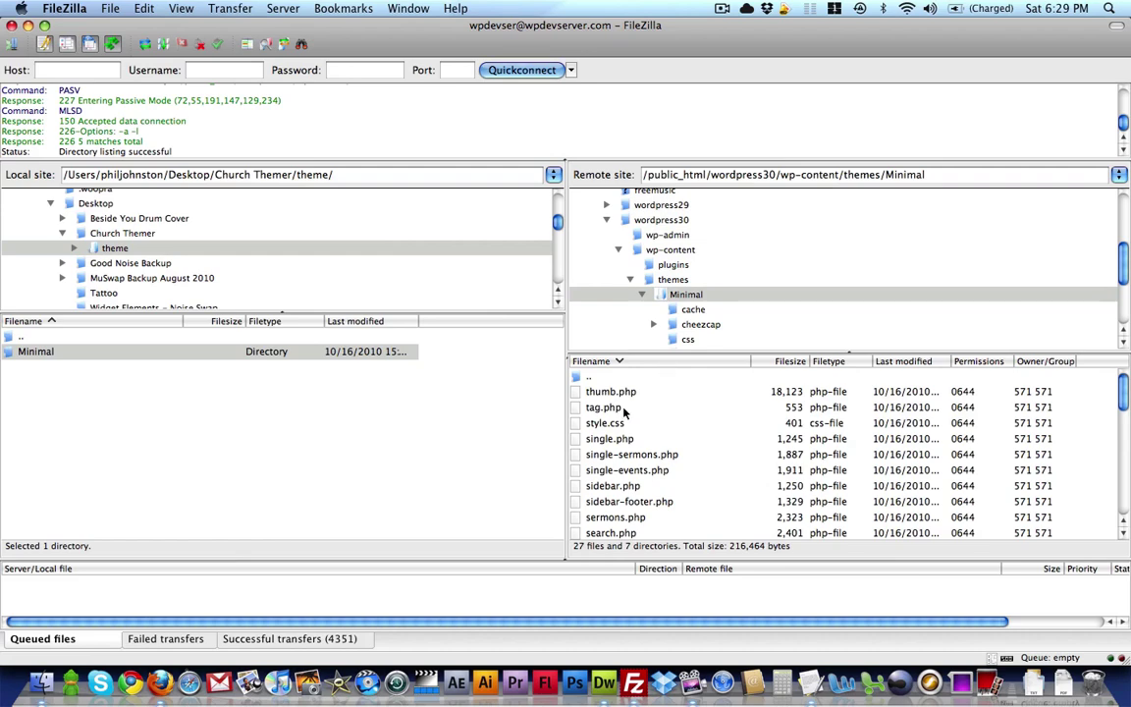
Apply file permissions with the numeric value 777 to the Minimal theme's remote cache folder
scroll(646, 392, "down", 8)
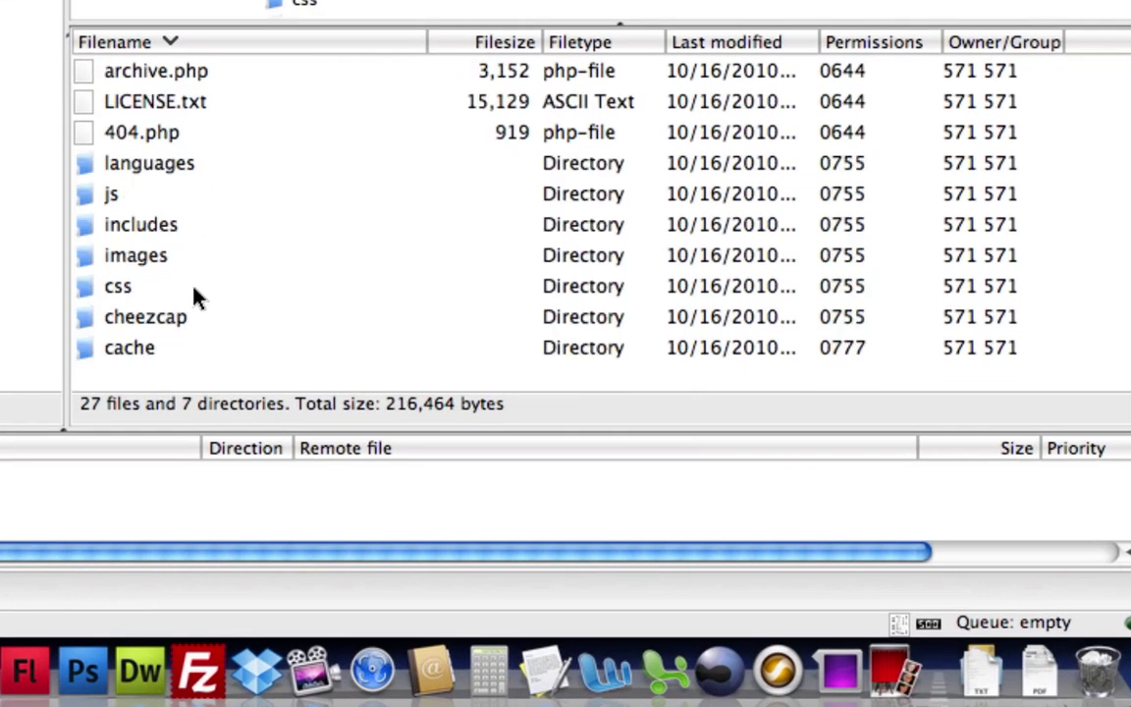
left_click(138, 356)
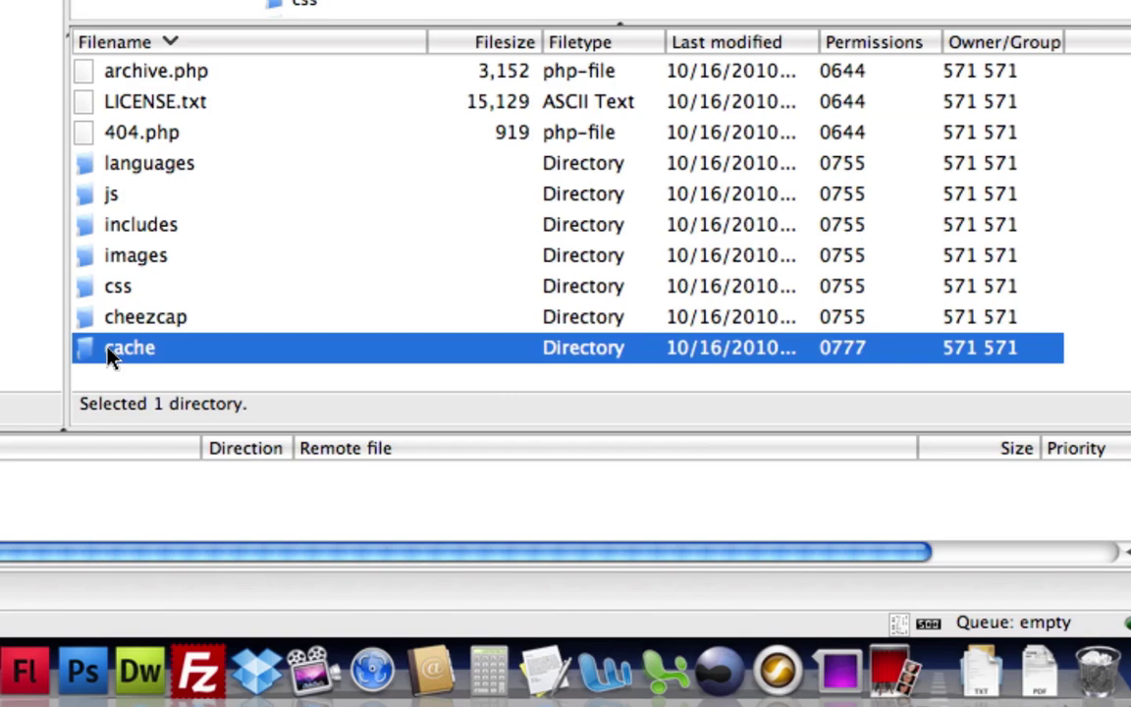
right_click(110, 357)
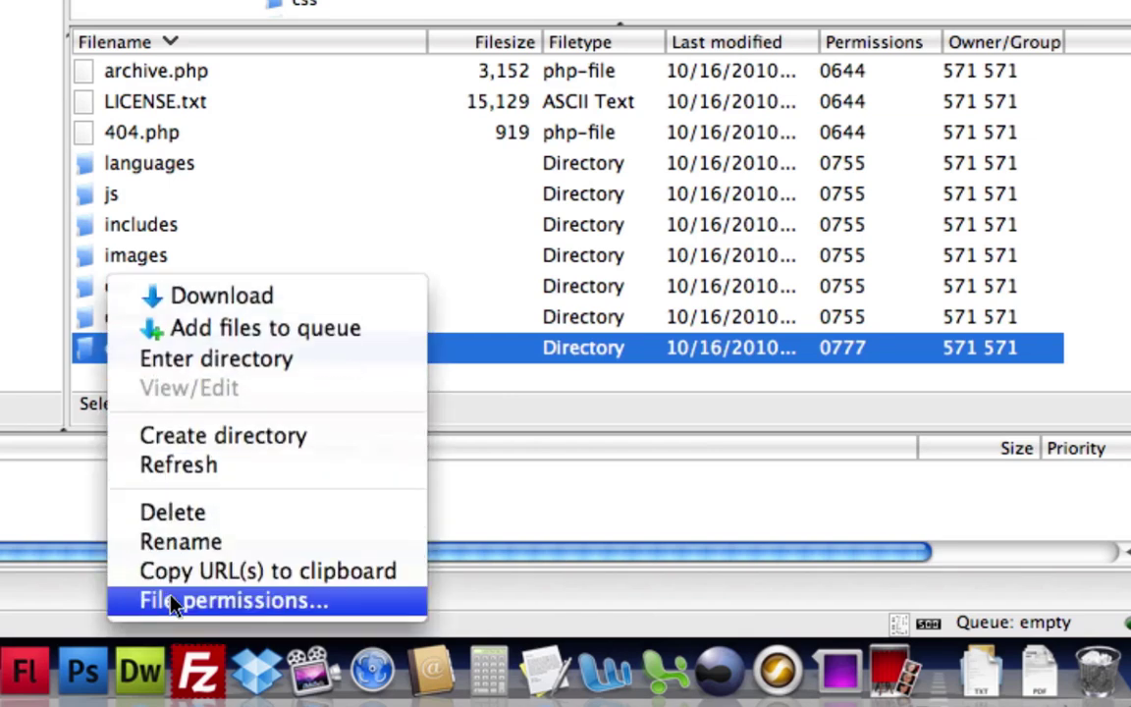
left_click(173, 603)
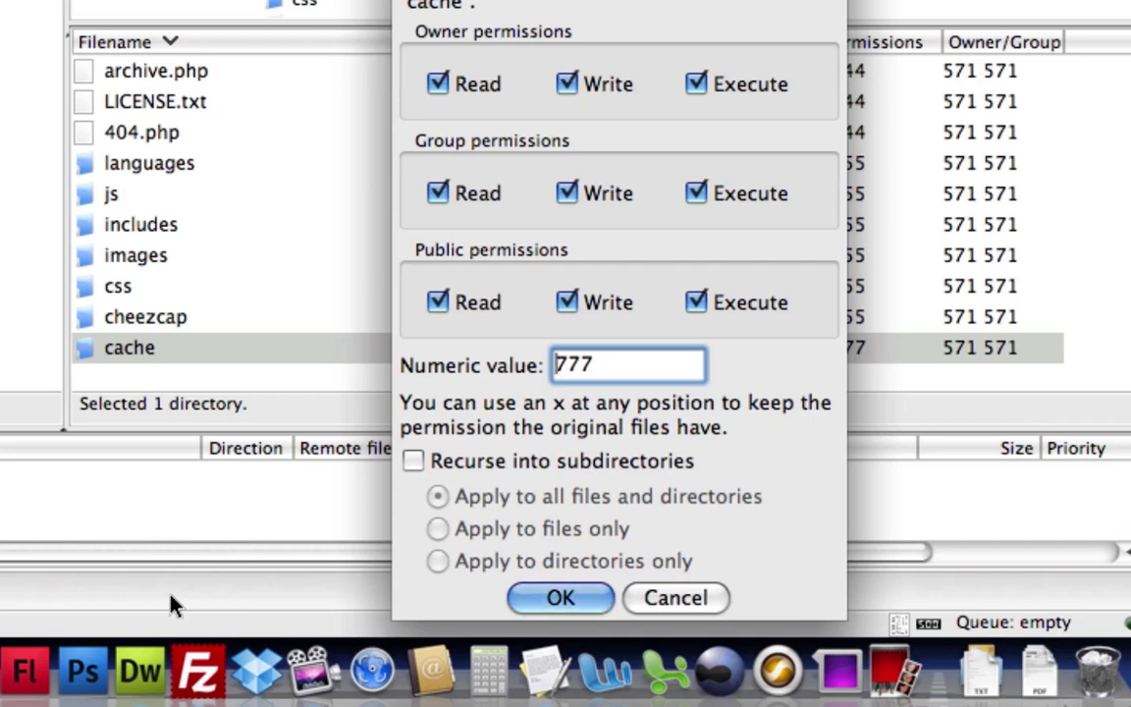
left_click(567, 600)
left_click(567, 600)
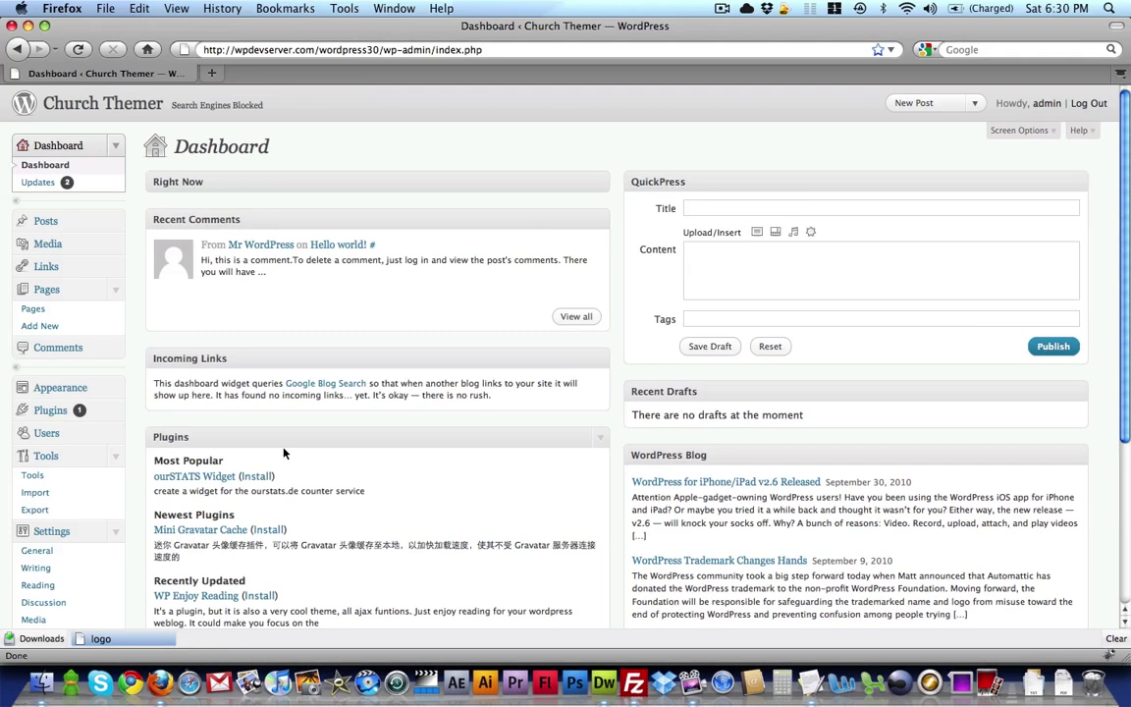
Activate the Minimal 1.0 theme in WordPress and look over the admin menu entries down to Church Theme Settings
left_click(78, 392)
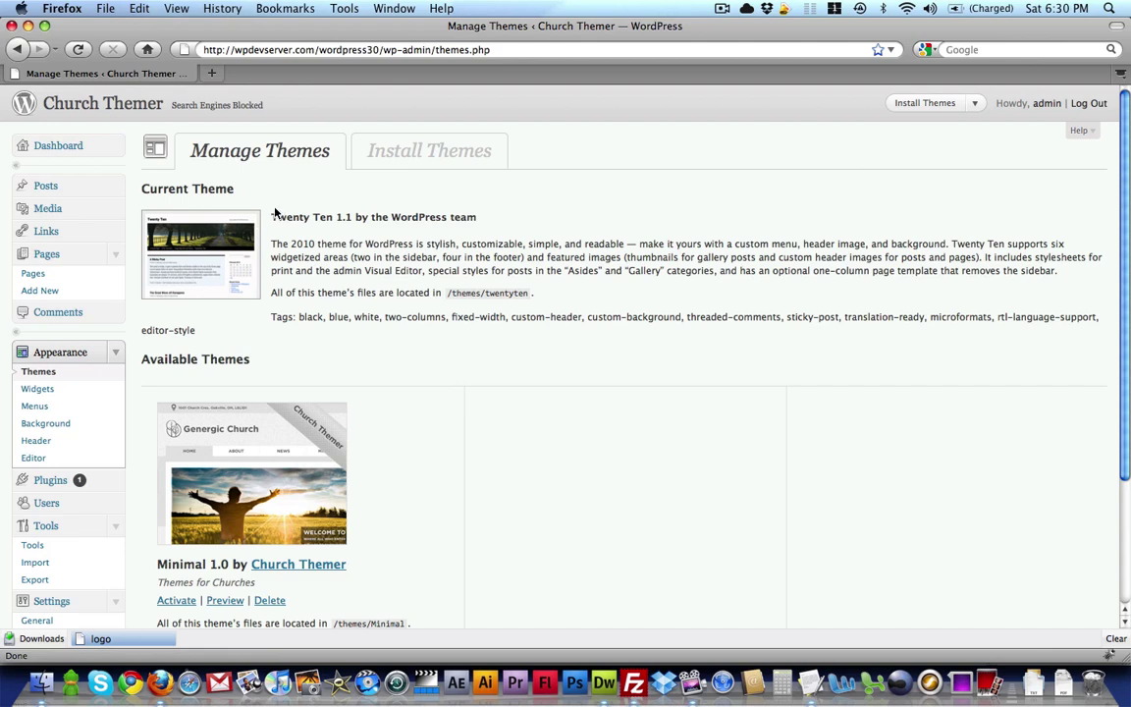
triple_click(530, 220)
left_click(529, 220)
scroll(501, 313, "down", 2)
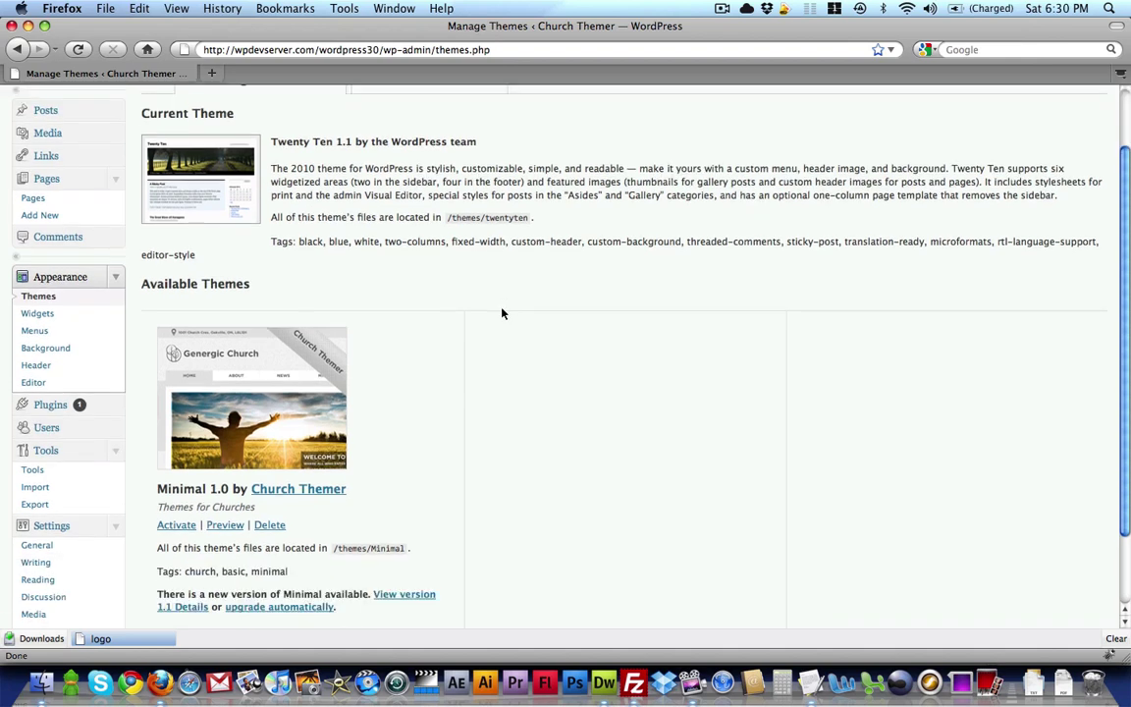
left_click(177, 525)
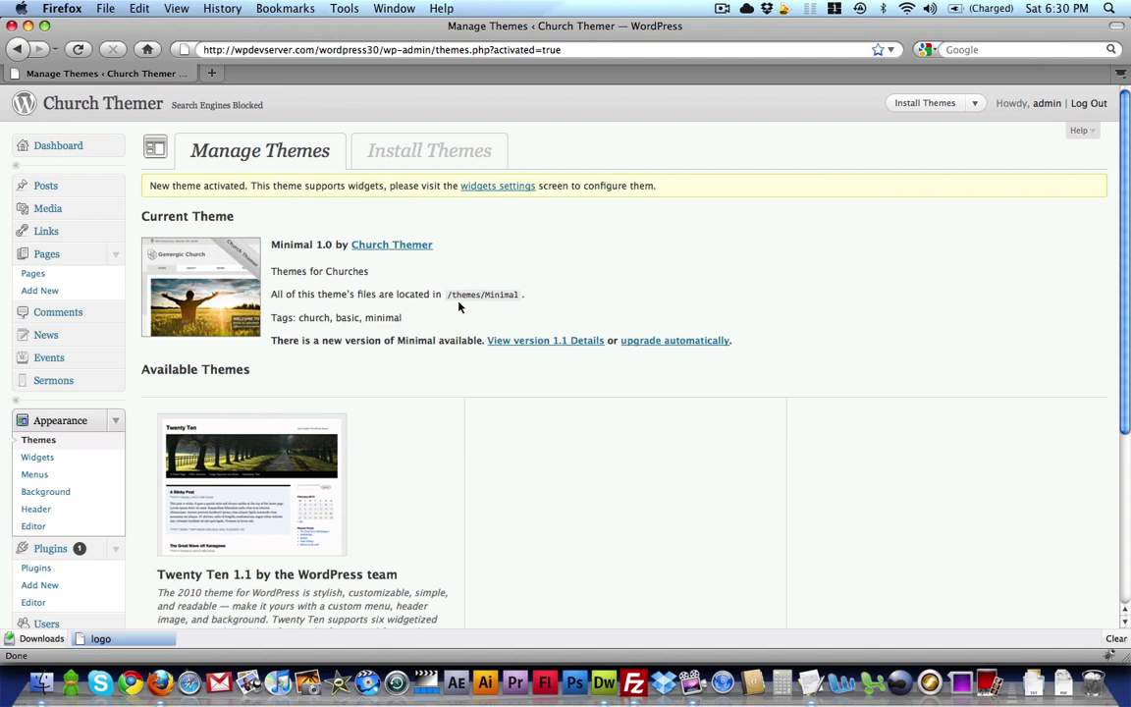
left_click(117, 255)
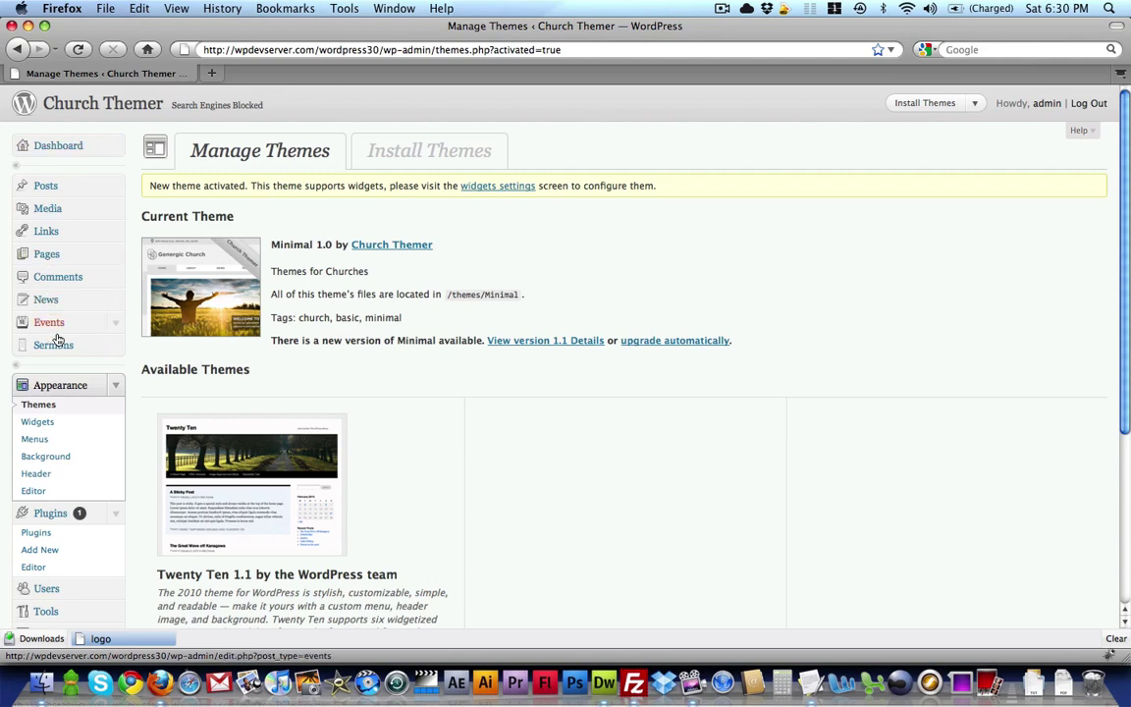
scroll(56, 340, "down", 5)
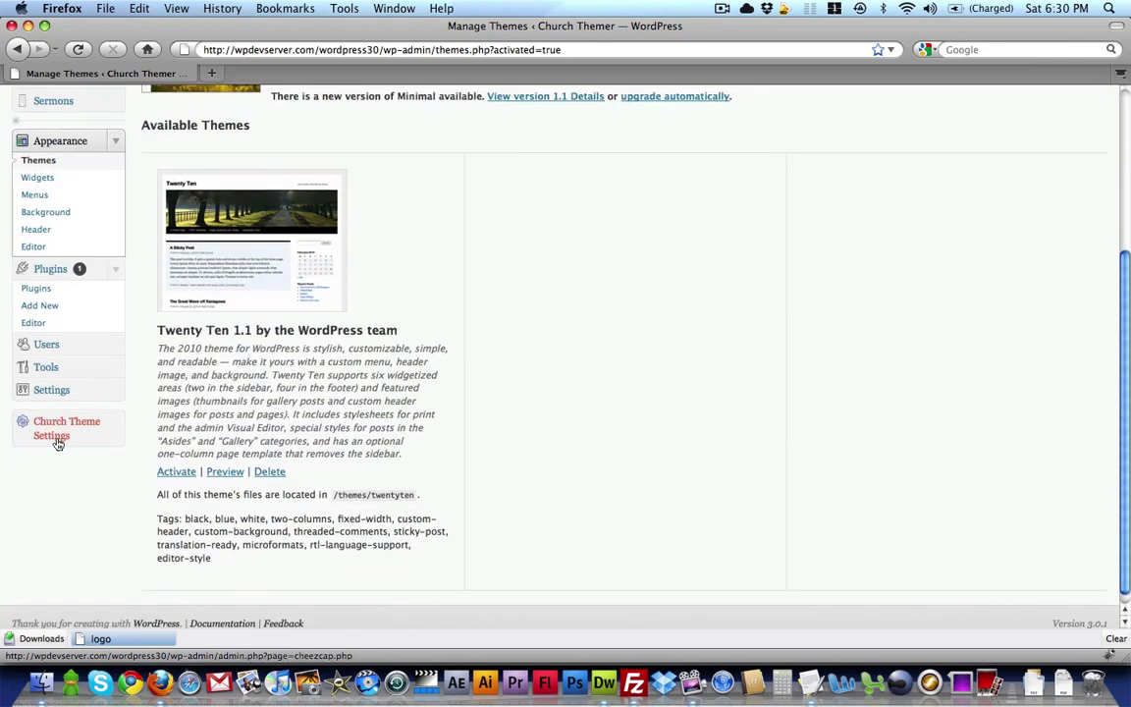
scroll(772, 469, "up", 5)
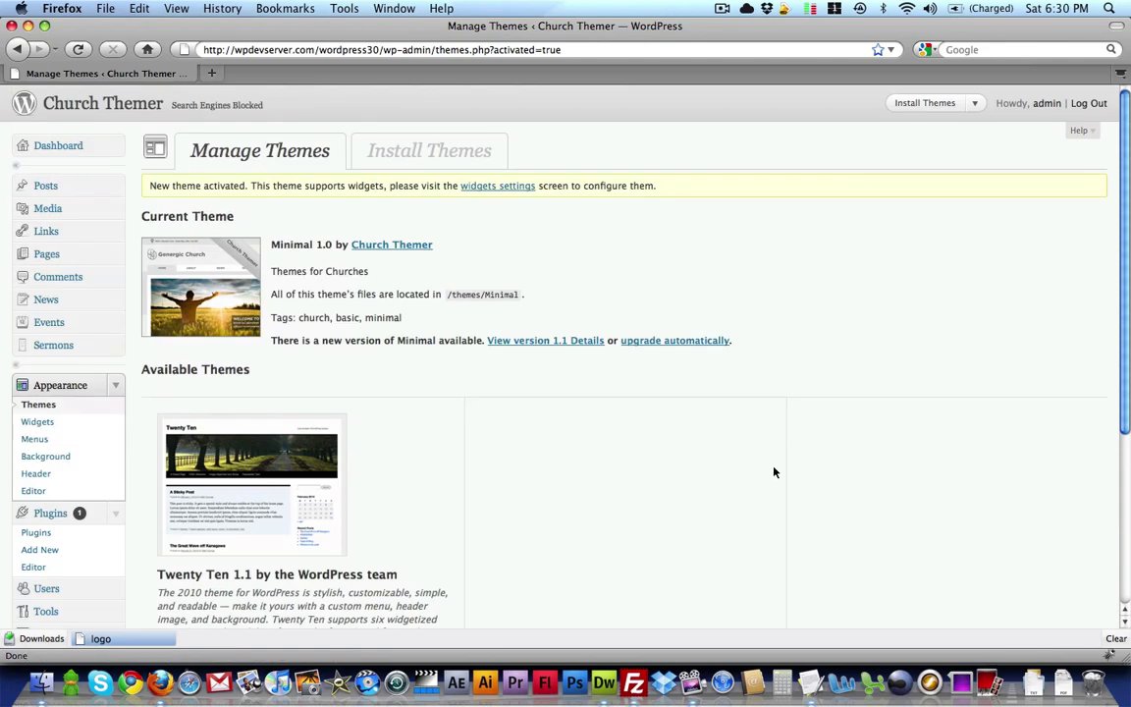
Create a new page titled News, assign it the News template and publish it
left_click(49, 255)
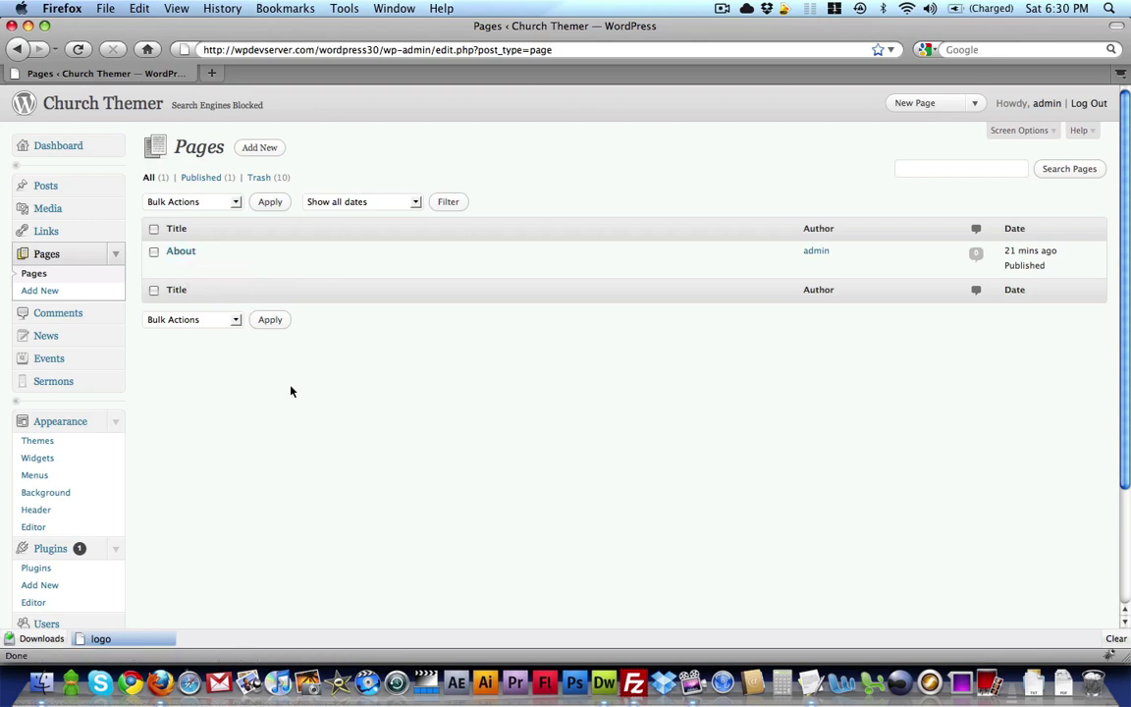
left_click(51, 292)
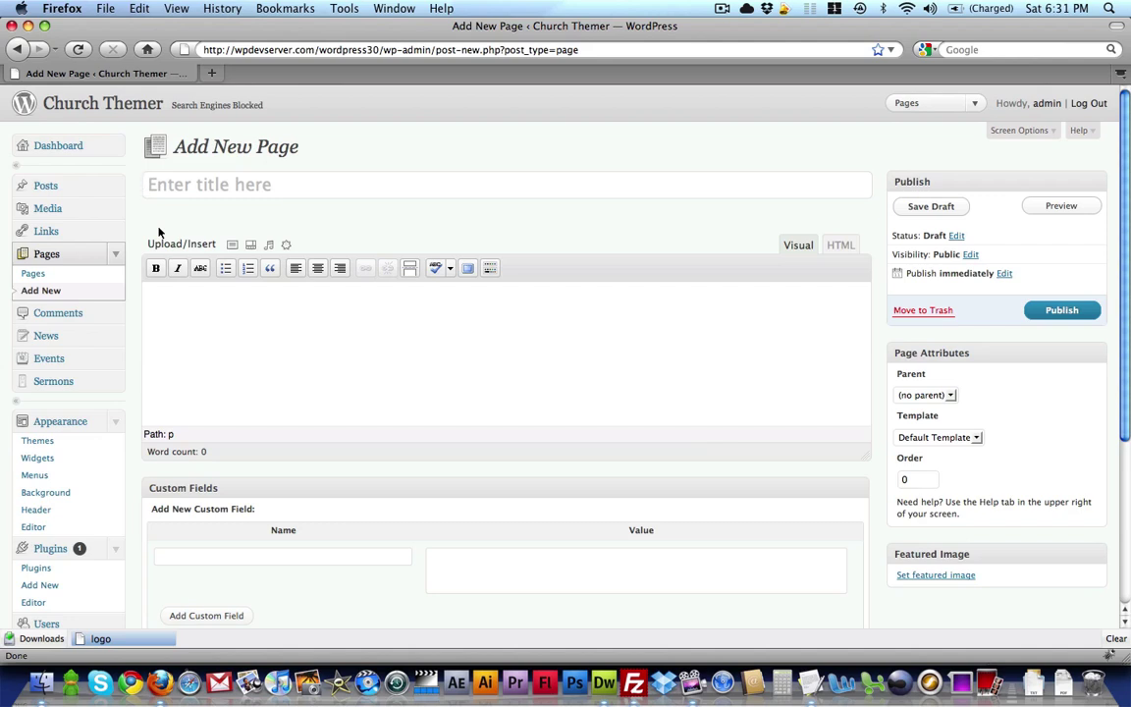
type("News")
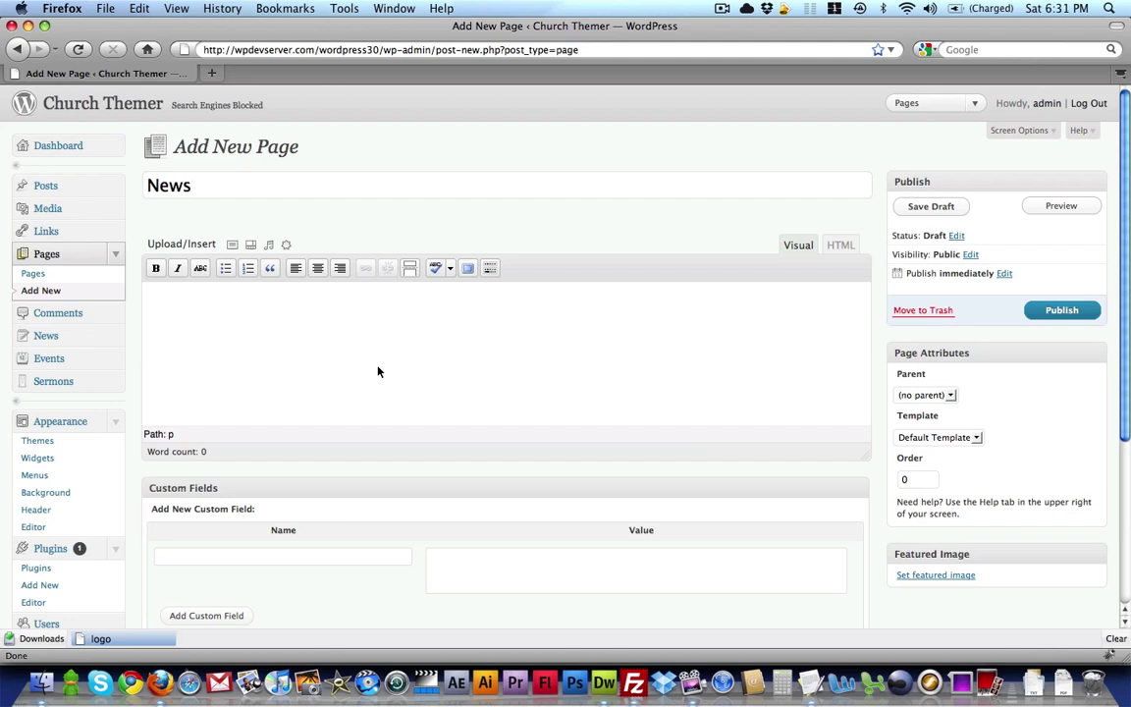
left_click(963, 438)
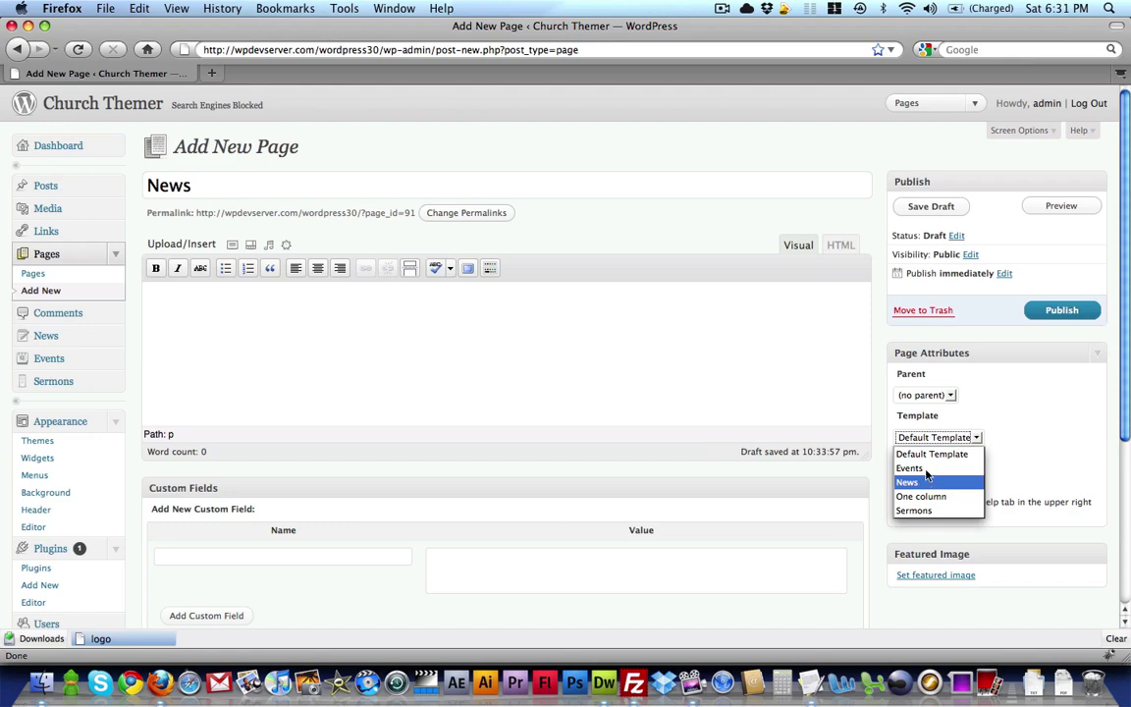
left_click(923, 483)
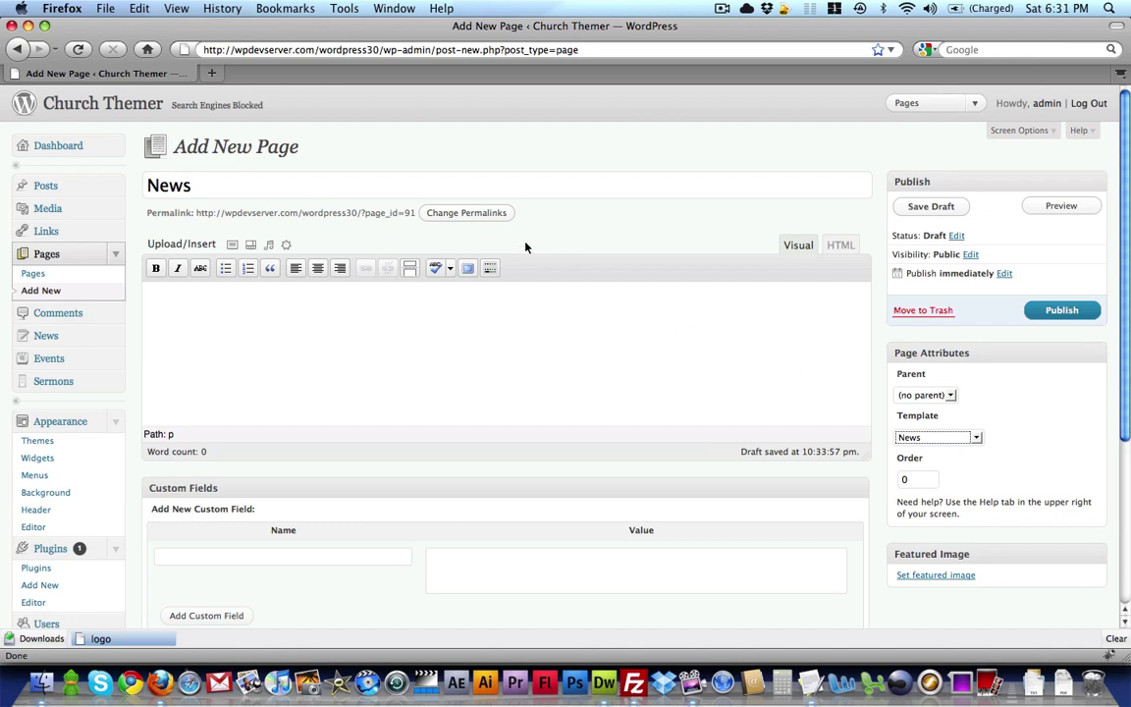
left_click(525, 318)
left_click(1047, 312)
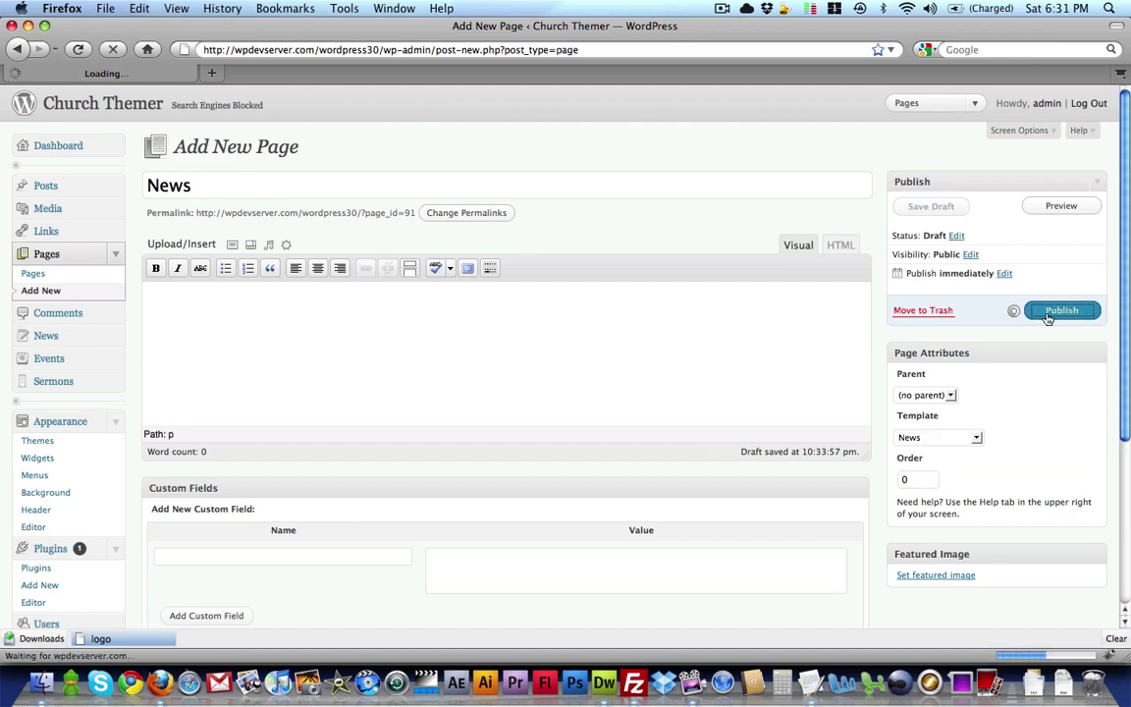
Create a new page titled Sermons, assign it the Sermons template and publish it
left_click(41, 291)
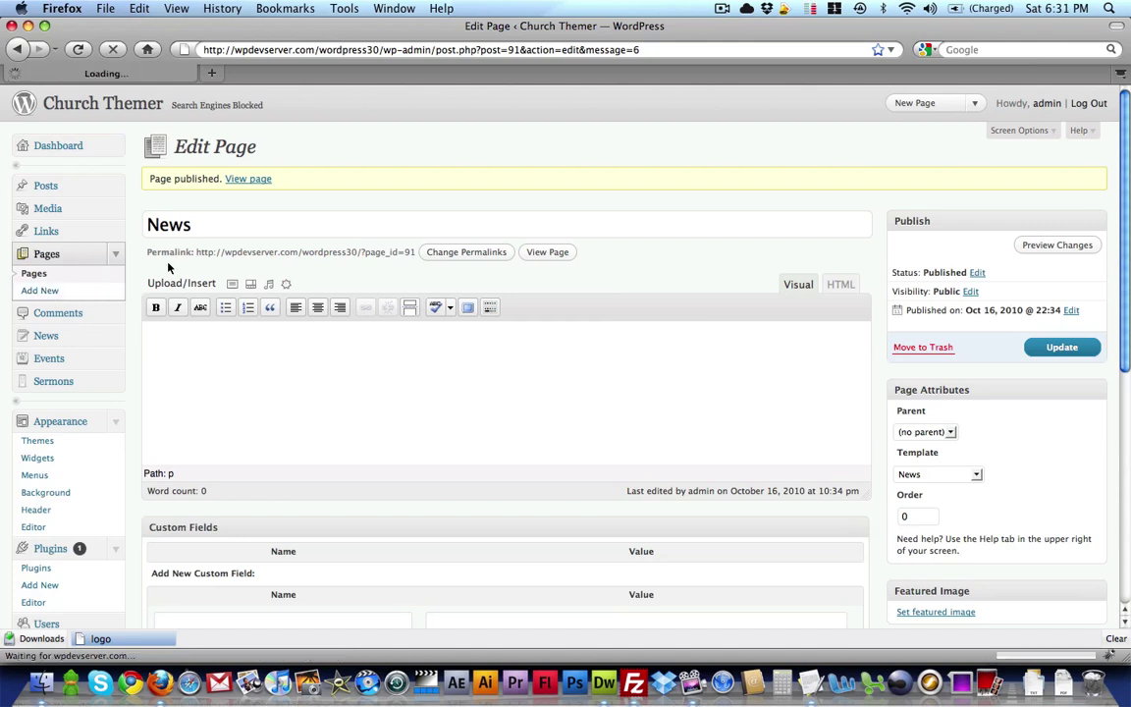
left_click(189, 184)
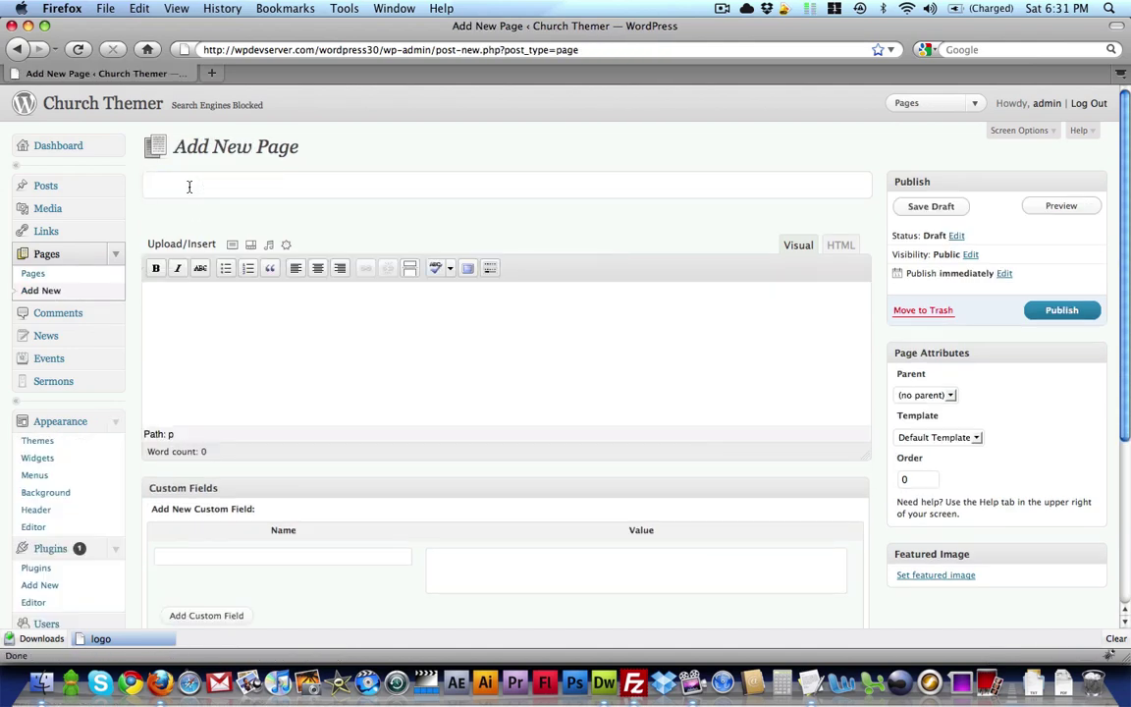
type("Sermons")
left_click(941, 437)
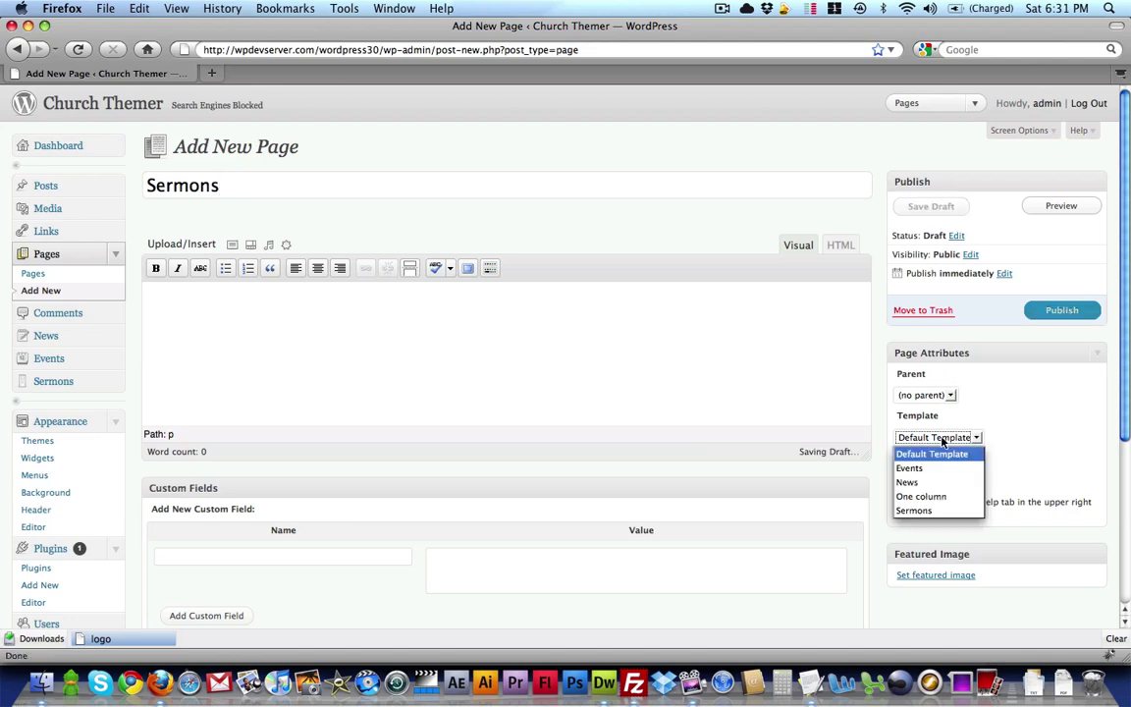
left_click(912, 512)
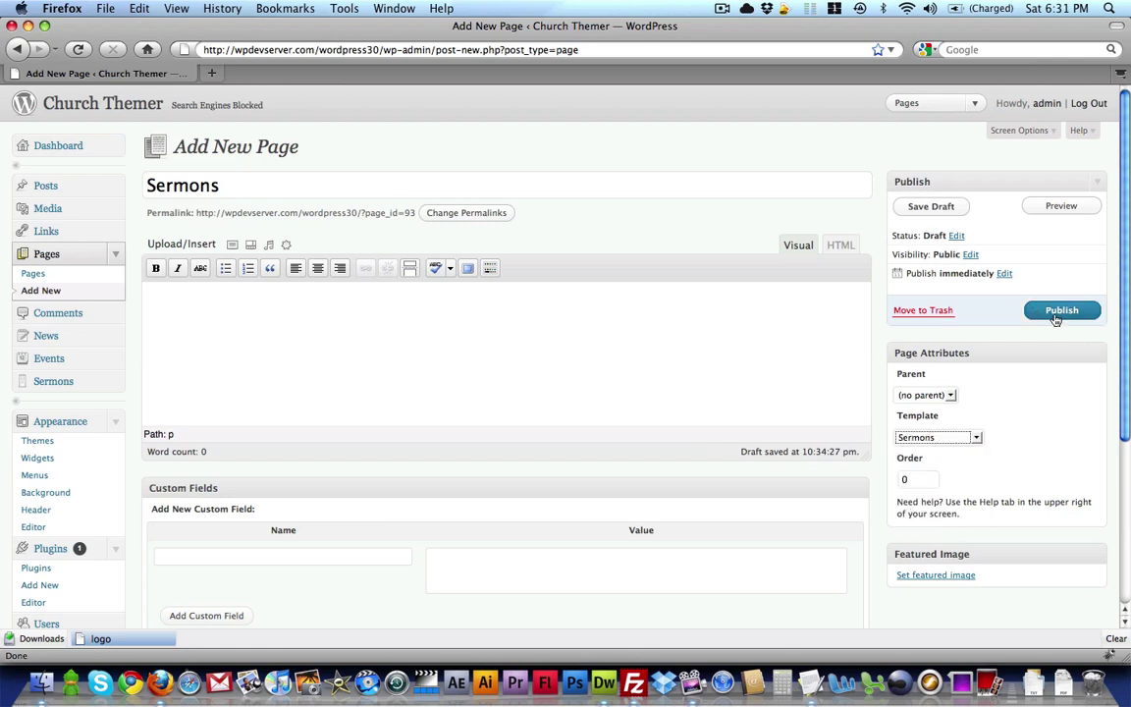
left_click(1057, 312)
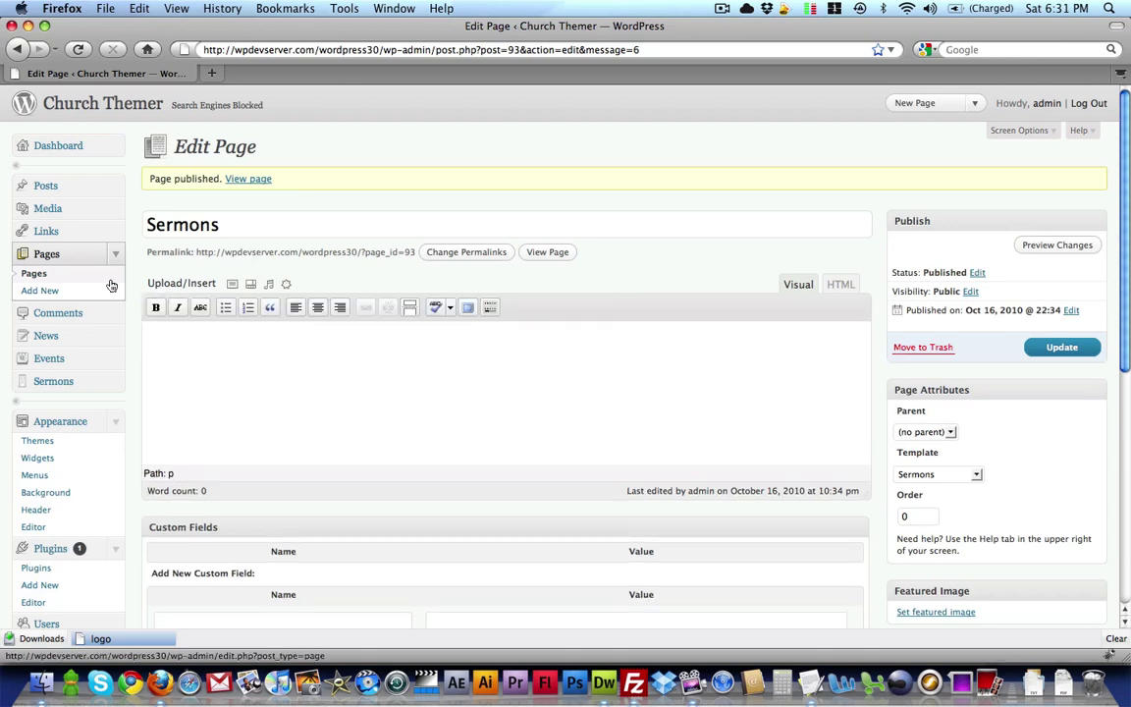
Create a new page titled Events, assign it the Events template and publish it
left_click(42, 290)
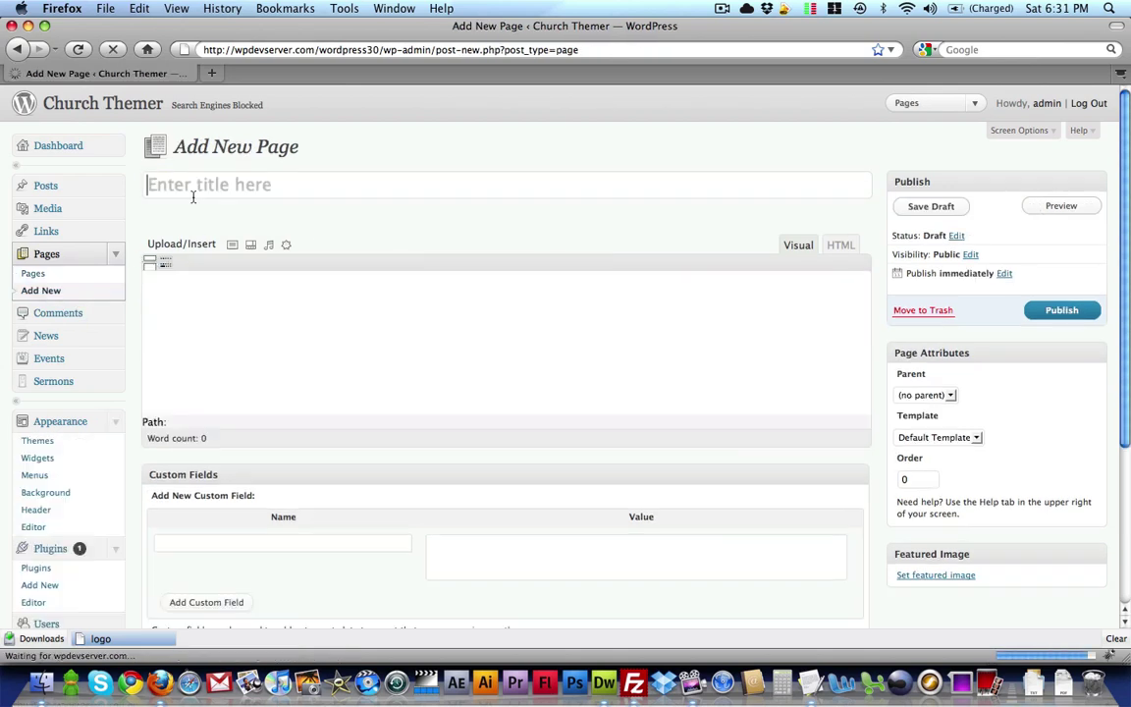
left_click(189, 190)
type("Events")
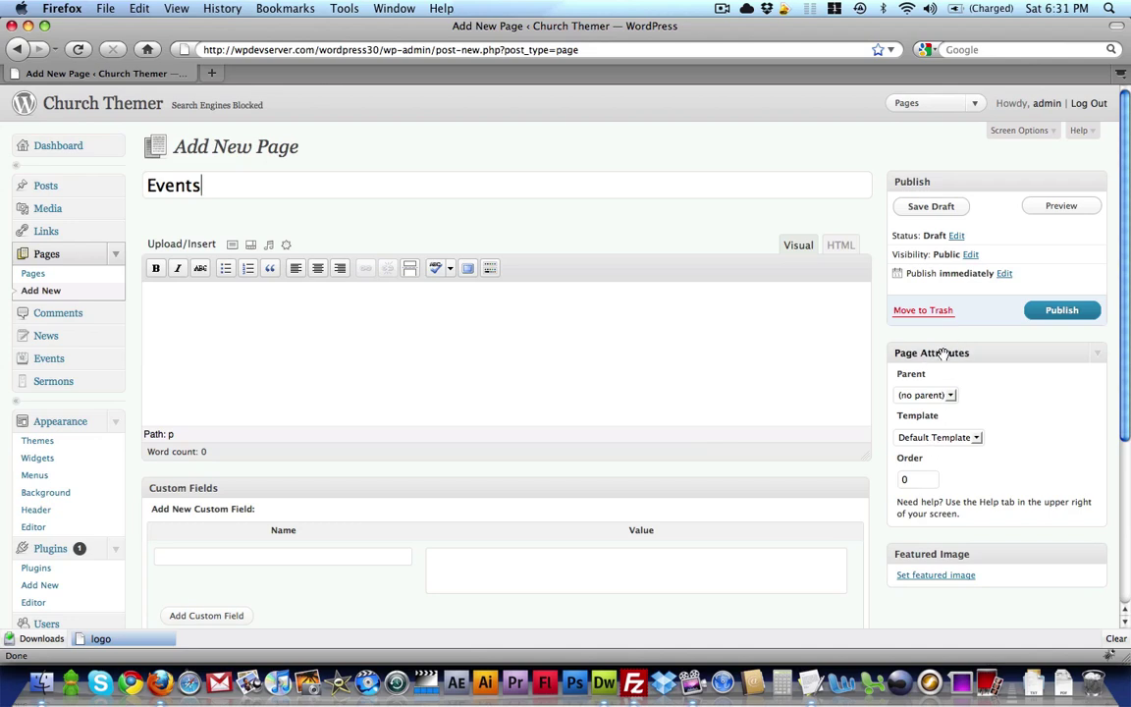
left_click(944, 438)
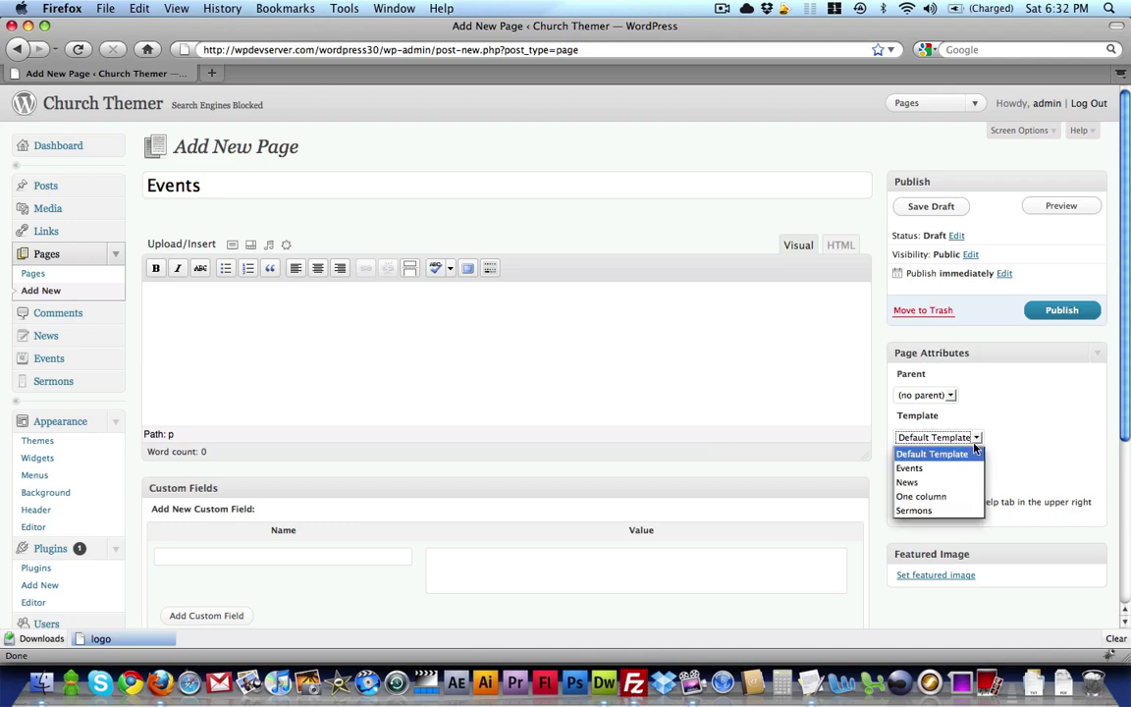
left_click(913, 468)
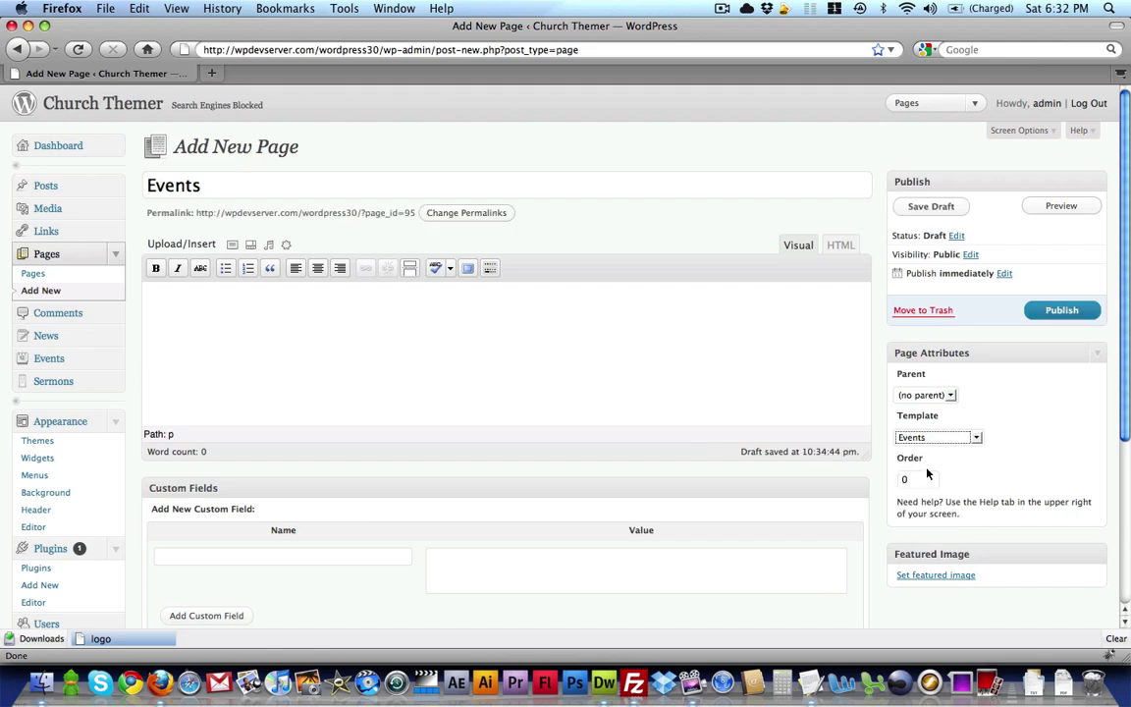
left_click(1060, 314)
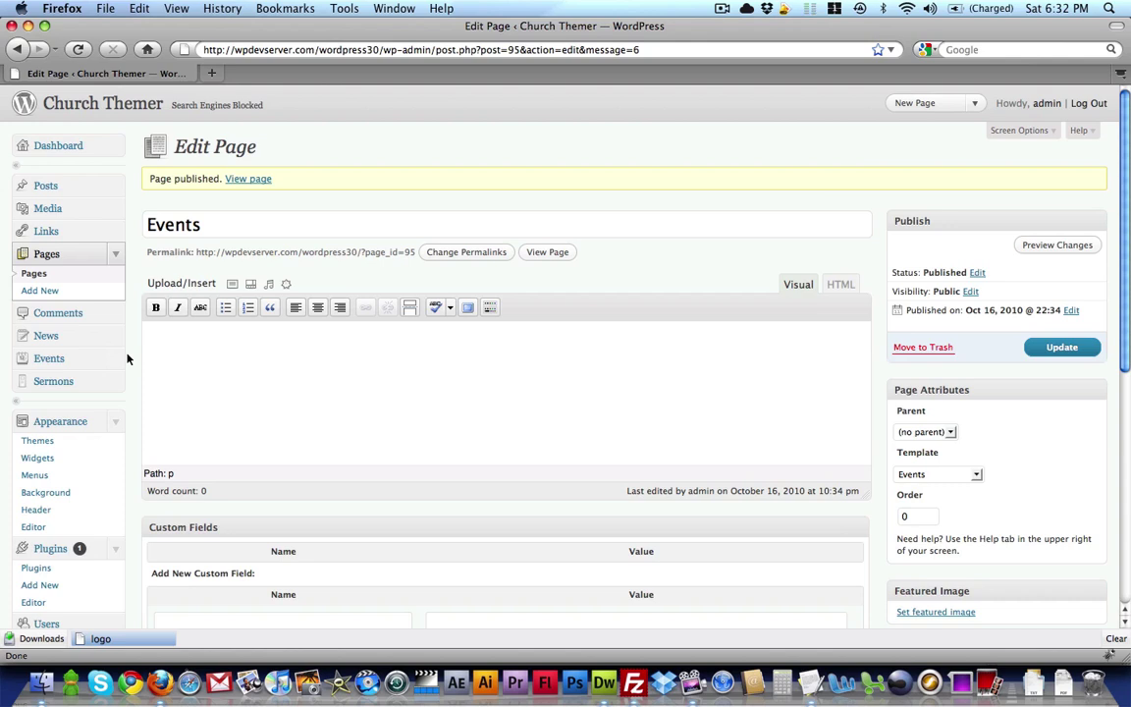
Create a new page titled Kids Ministry with the default template and publish it
left_click(58, 293)
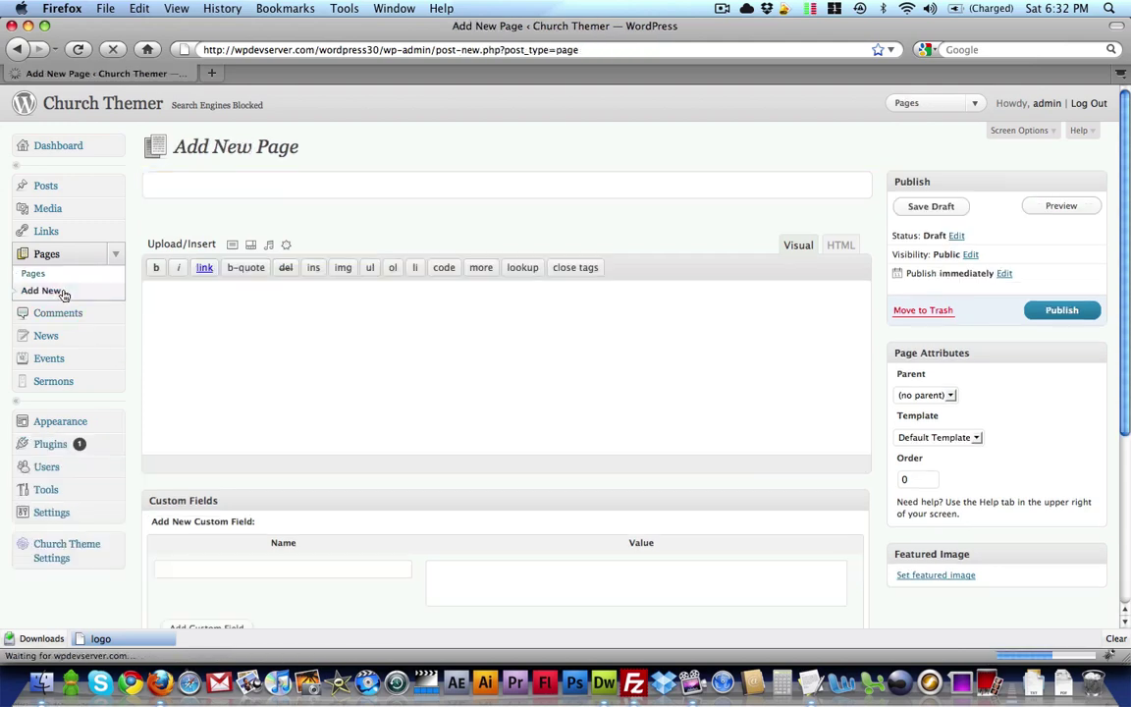
left_click(238, 190)
type("K")
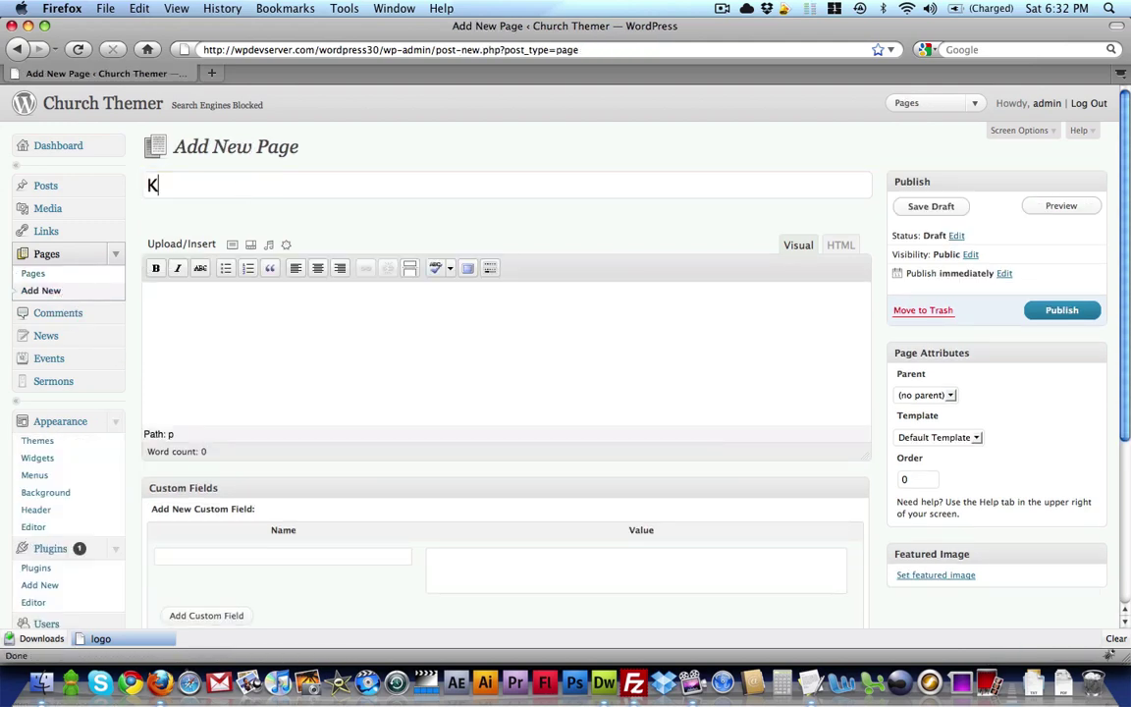
type("ids Minist")
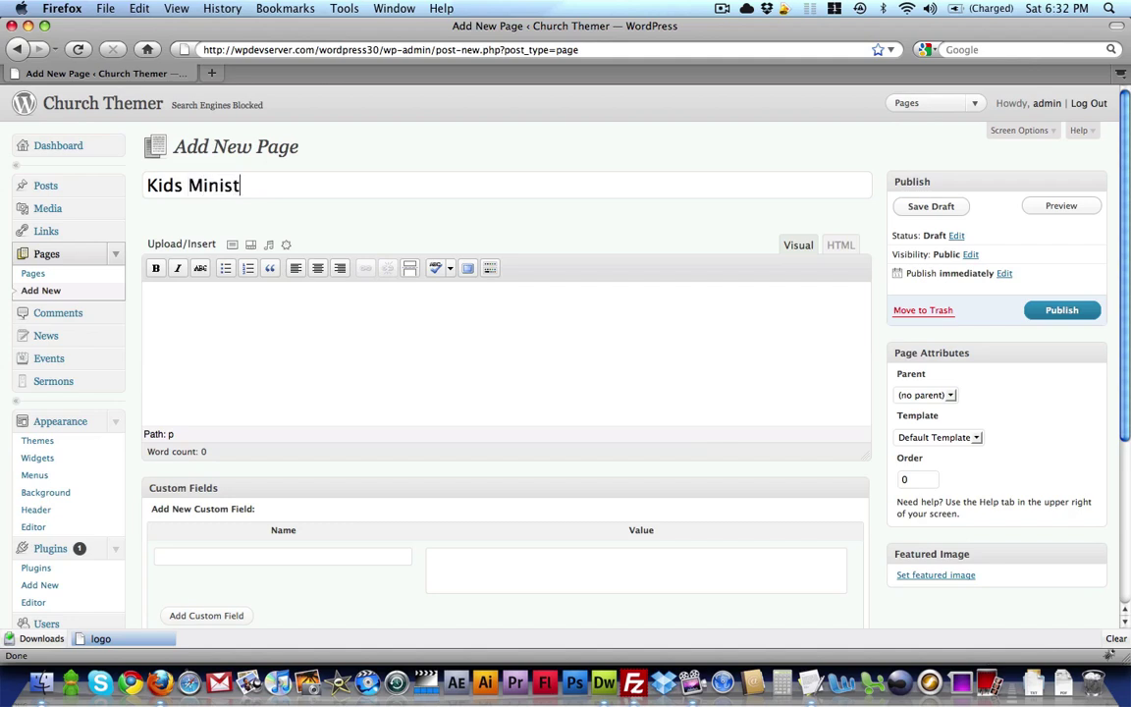
type("ry")
left_click(1055, 310)
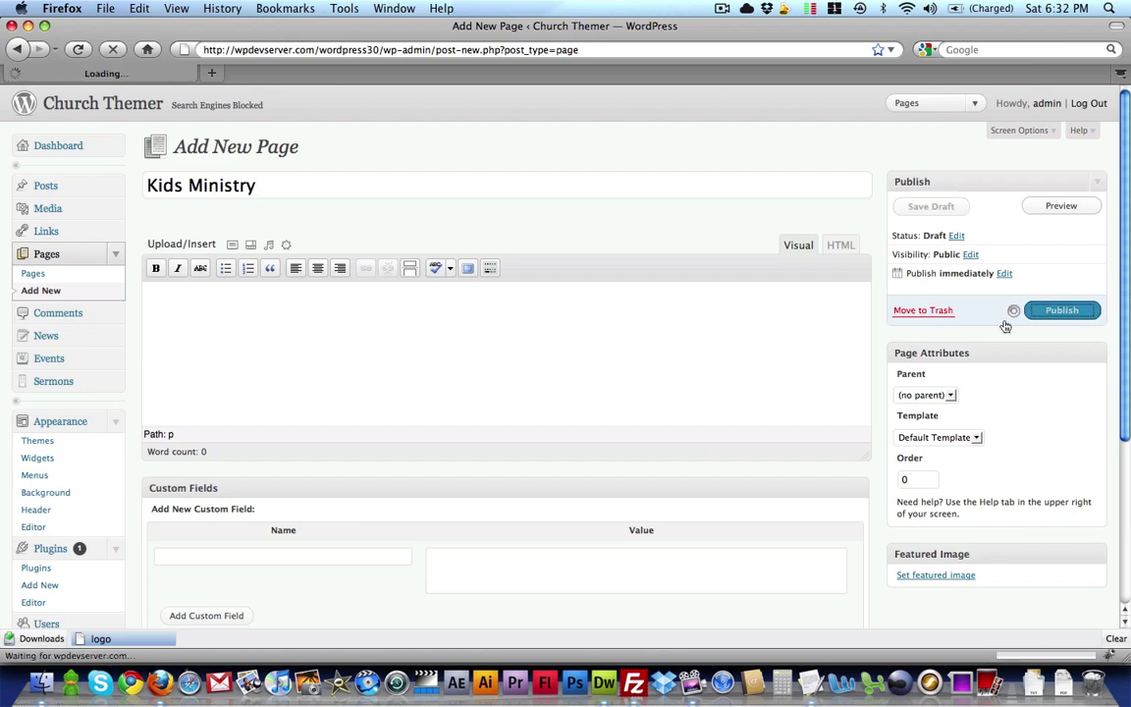
Create a new page titled Small Groups with the default template and publish it
left_click(39, 290)
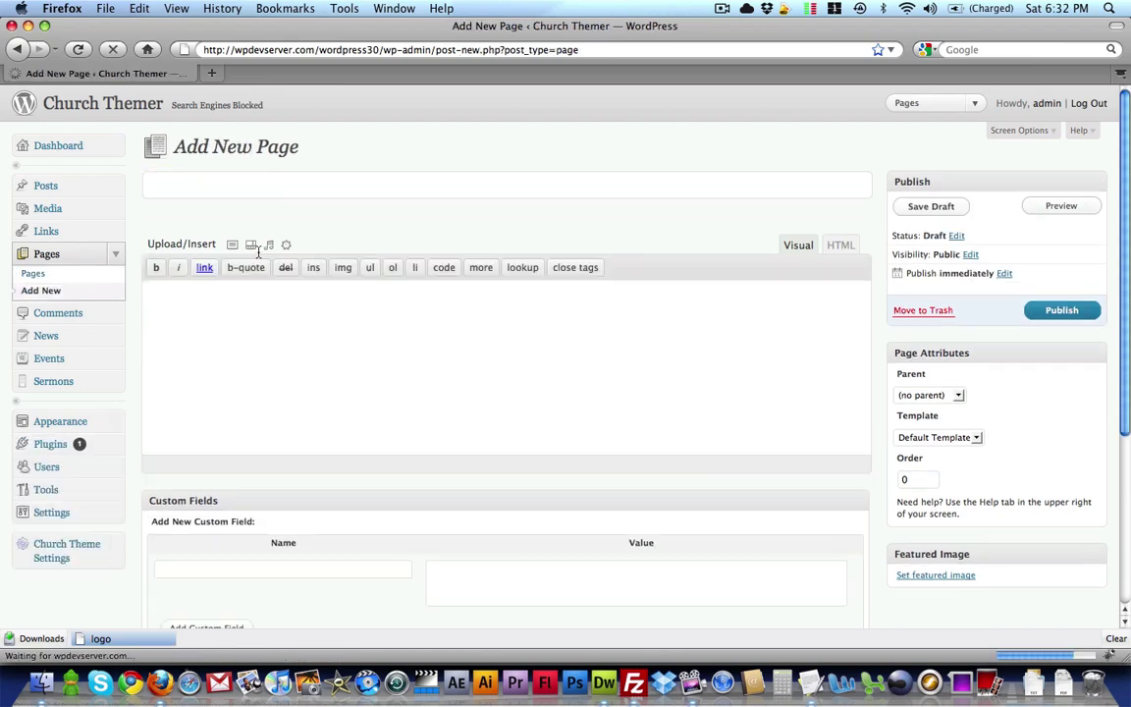
type("Small ")
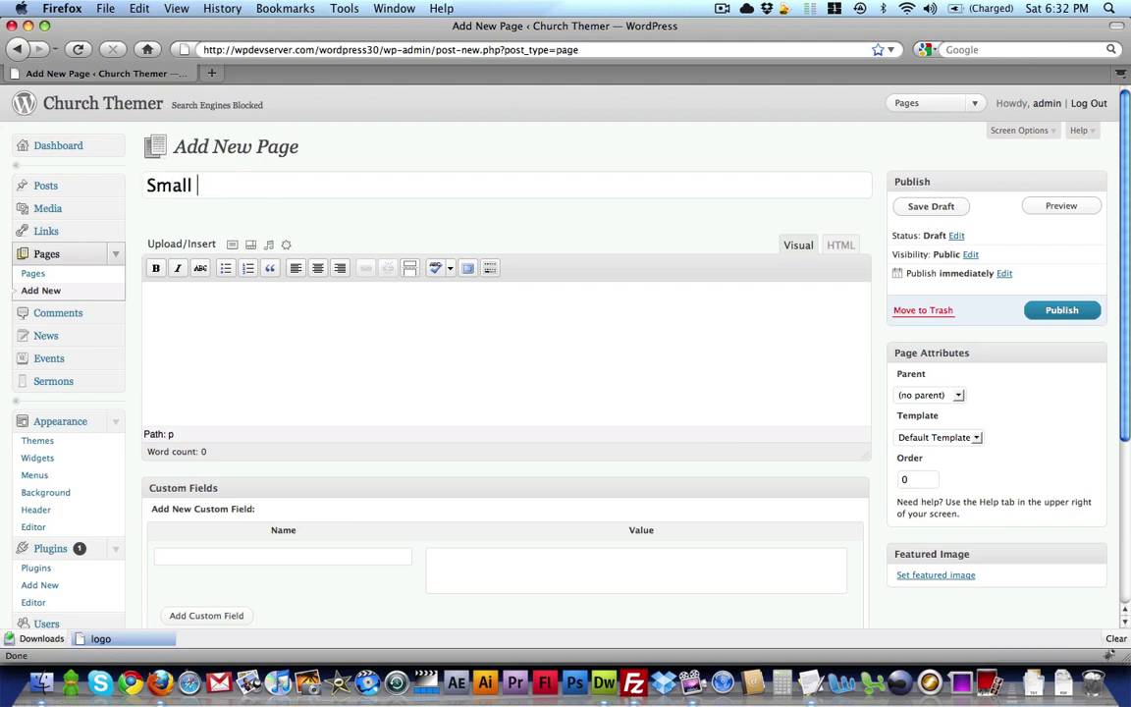
type("Groups")
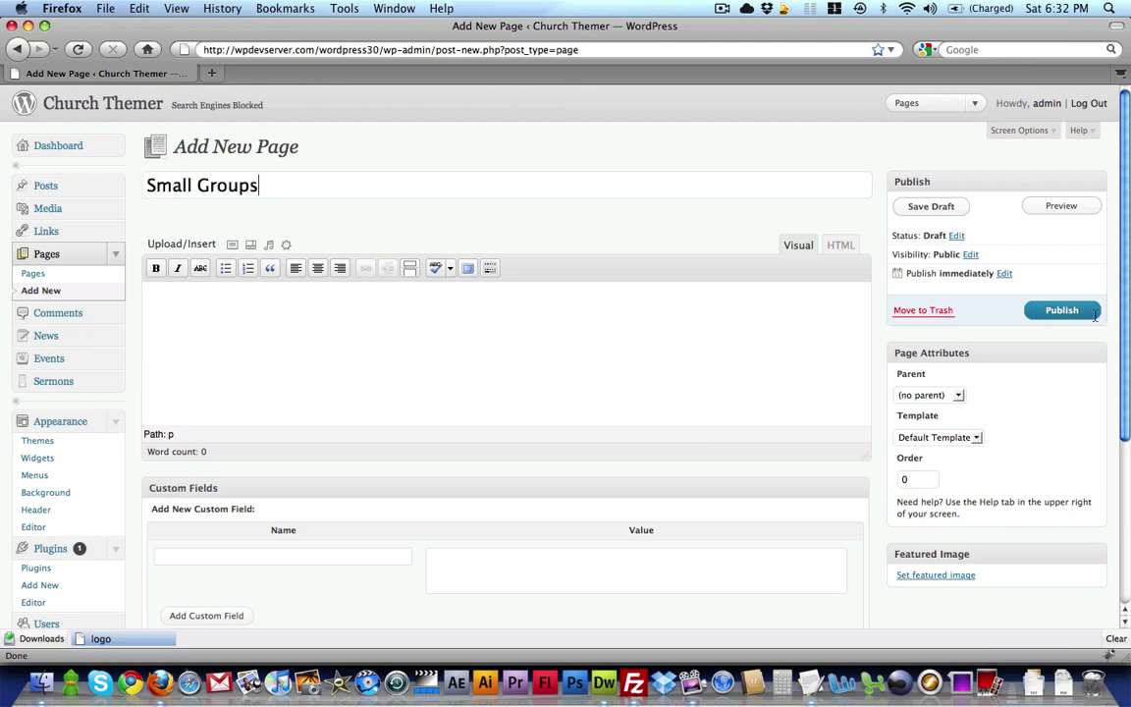
left_click(1091, 312)
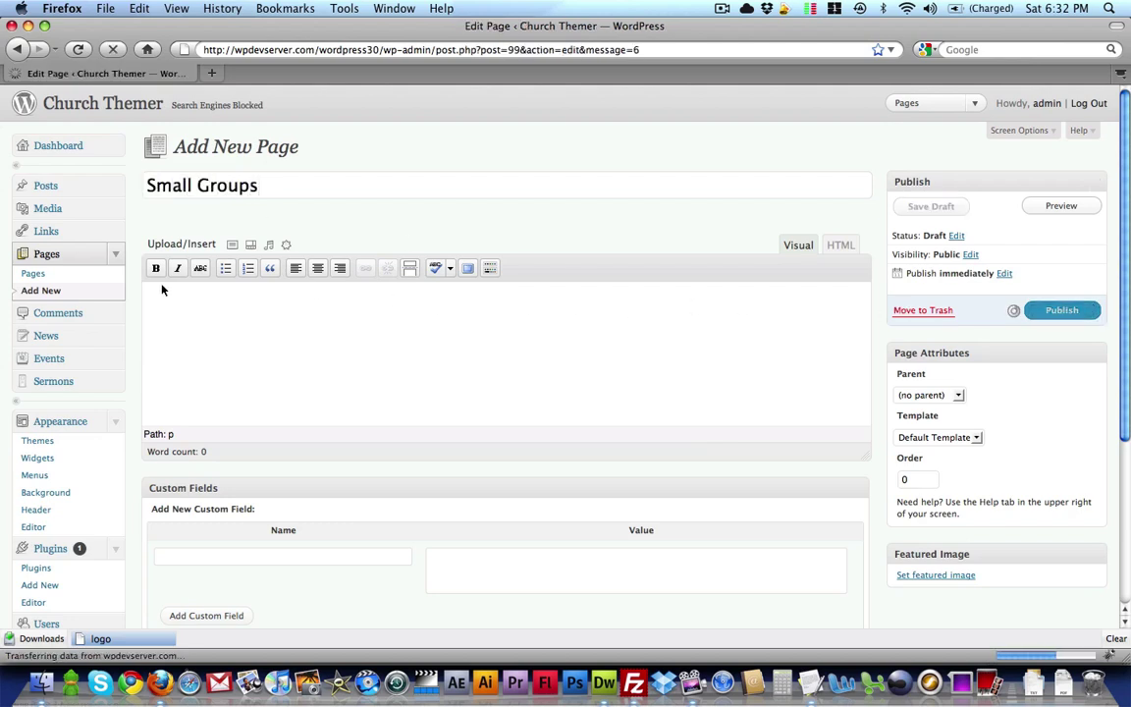
Create a new page titled Youth with the default template and publish it
left_click(41, 291)
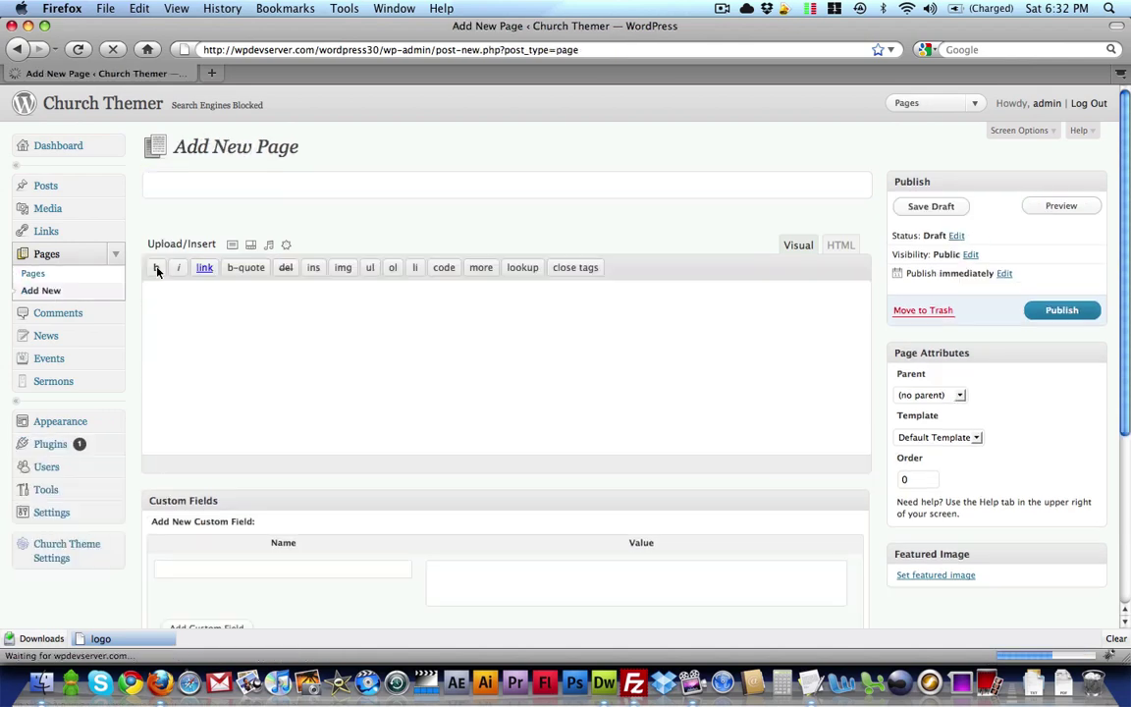
type("Youth")
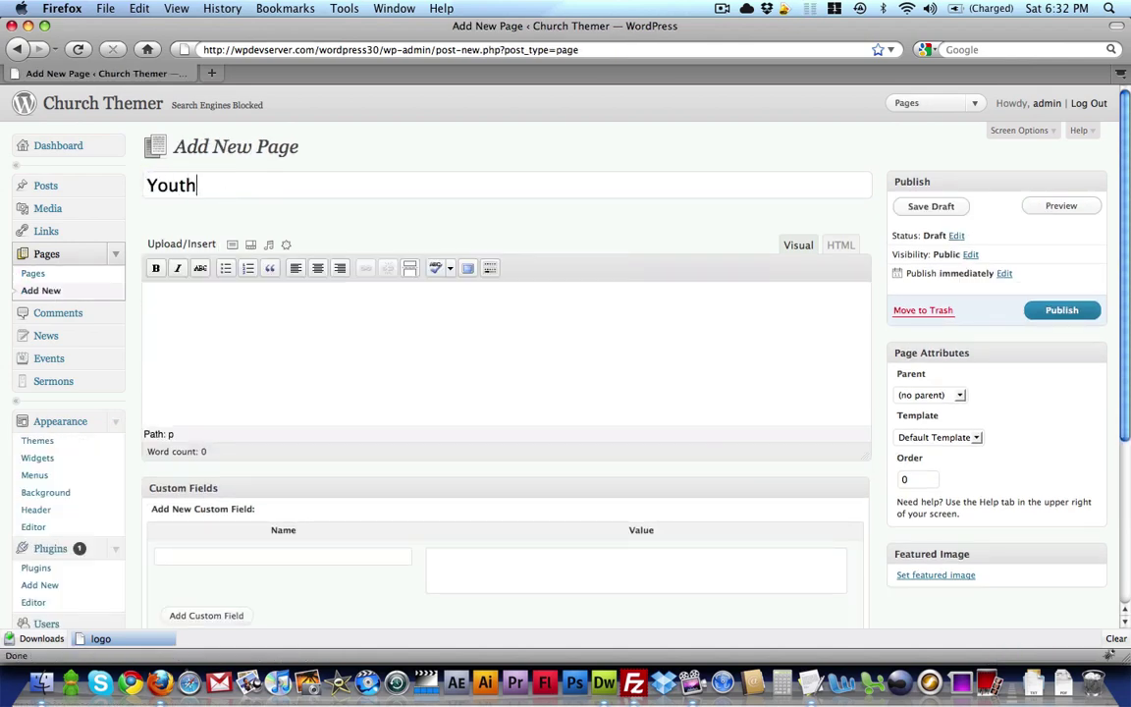
left_click(1070, 310)
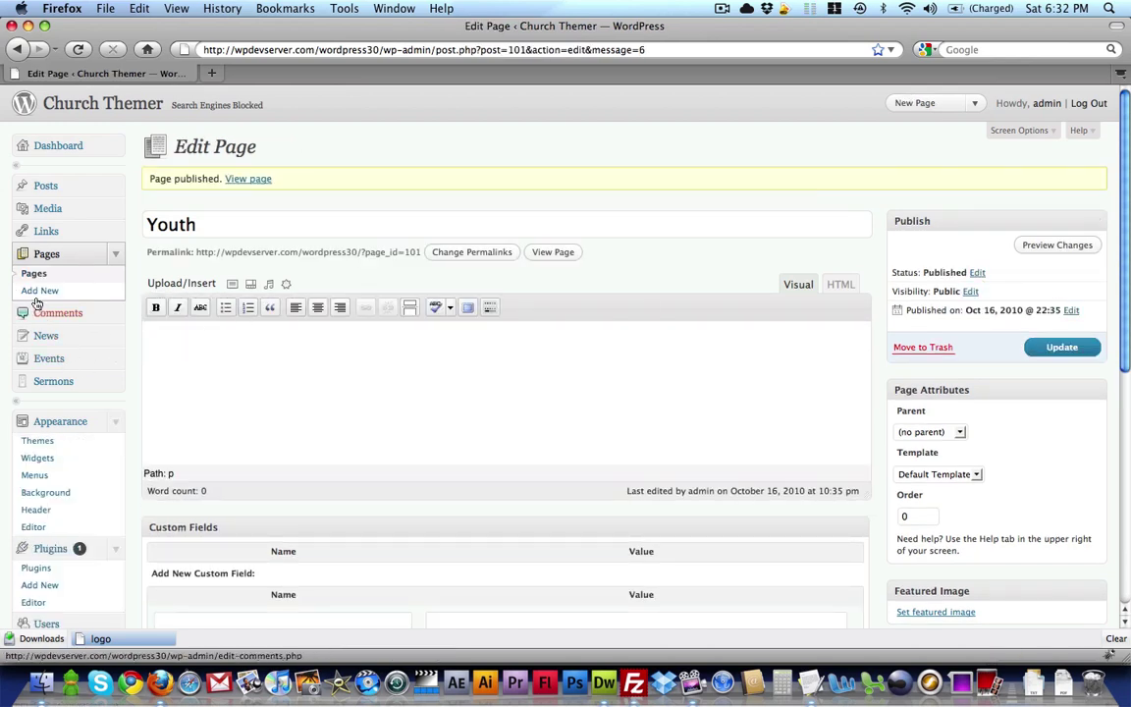
Create a new page titled Seniors with the default template and publish it
left_click(104, 289)
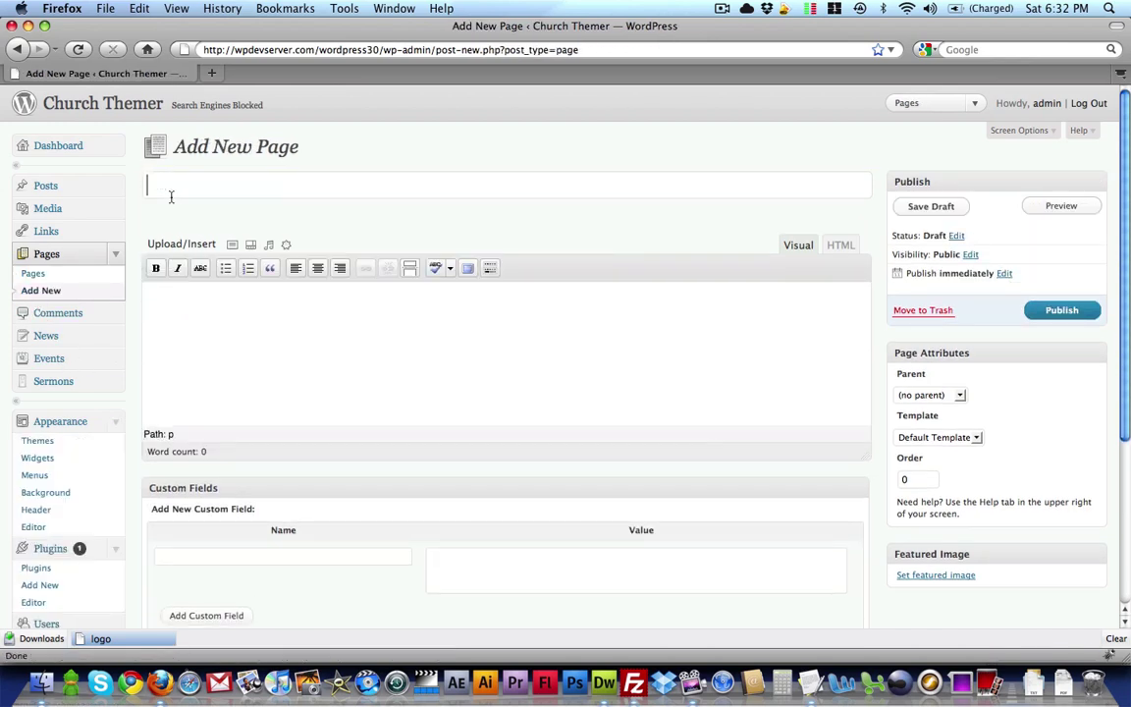
type("Seniors")
left_click(1048, 312)
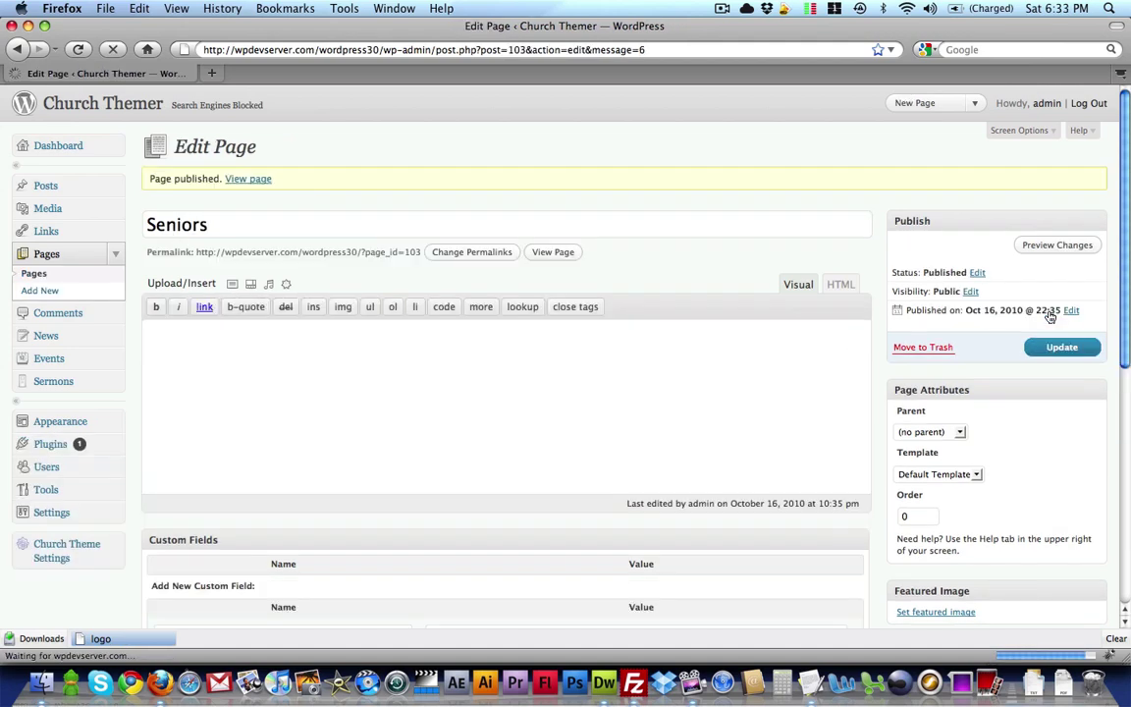
Create a new page titled Christmas Food Bank with the default template and publish it
left_click(38, 291)
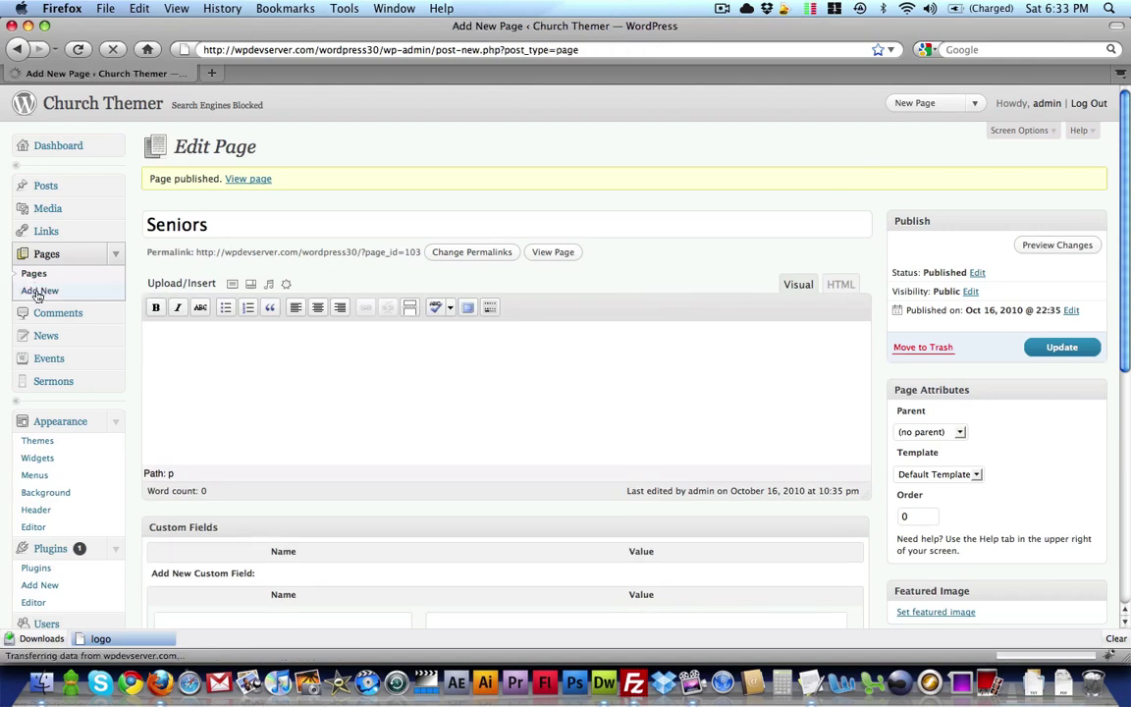
left_click(183, 193)
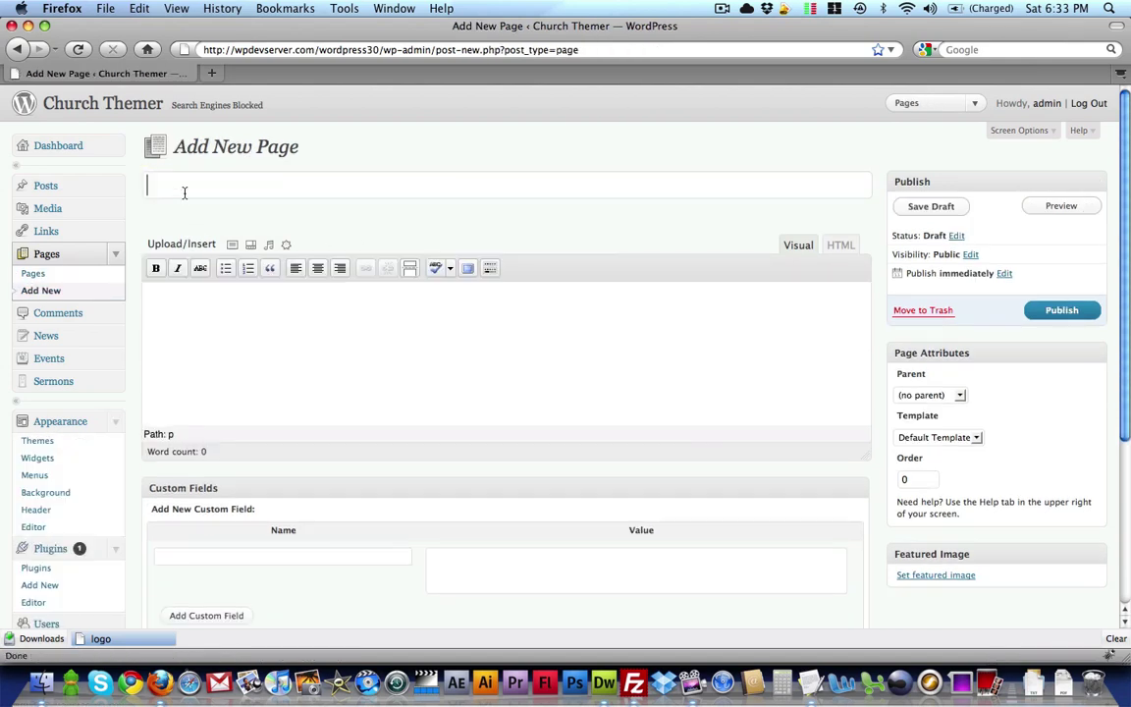
type("Christmas ")
type("Goo")
key("BackSpace")
key("BackSpace")
key("BackSpace")
type("Food ")
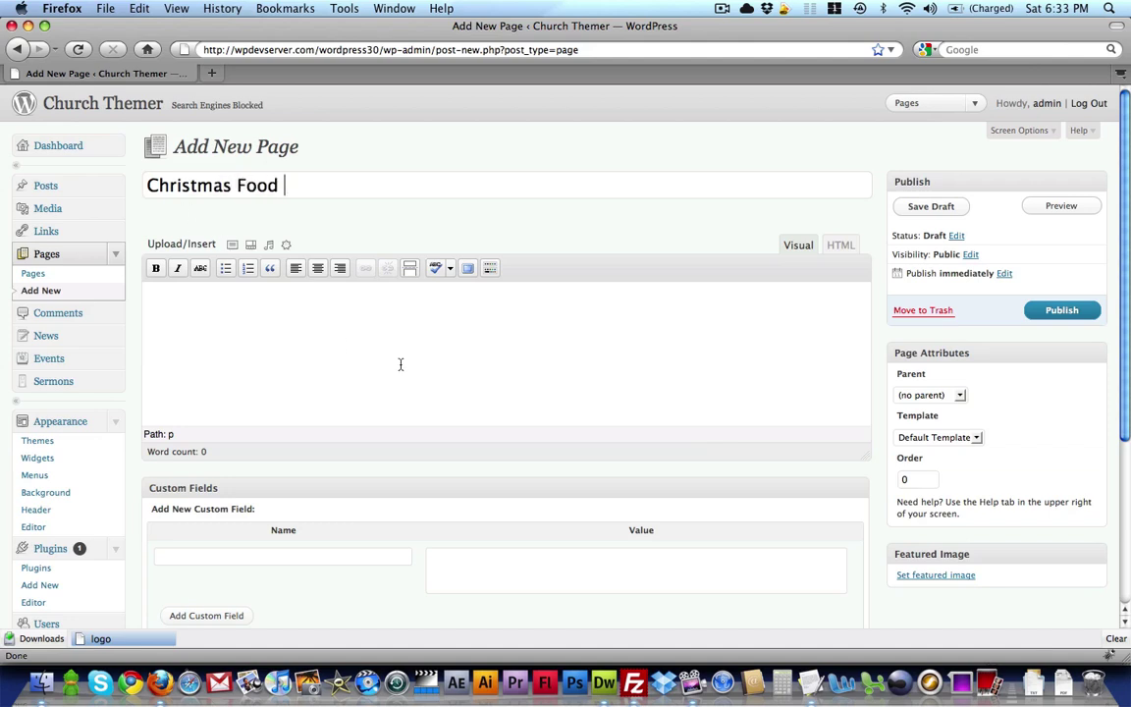
type("Bank")
left_click(1061, 311)
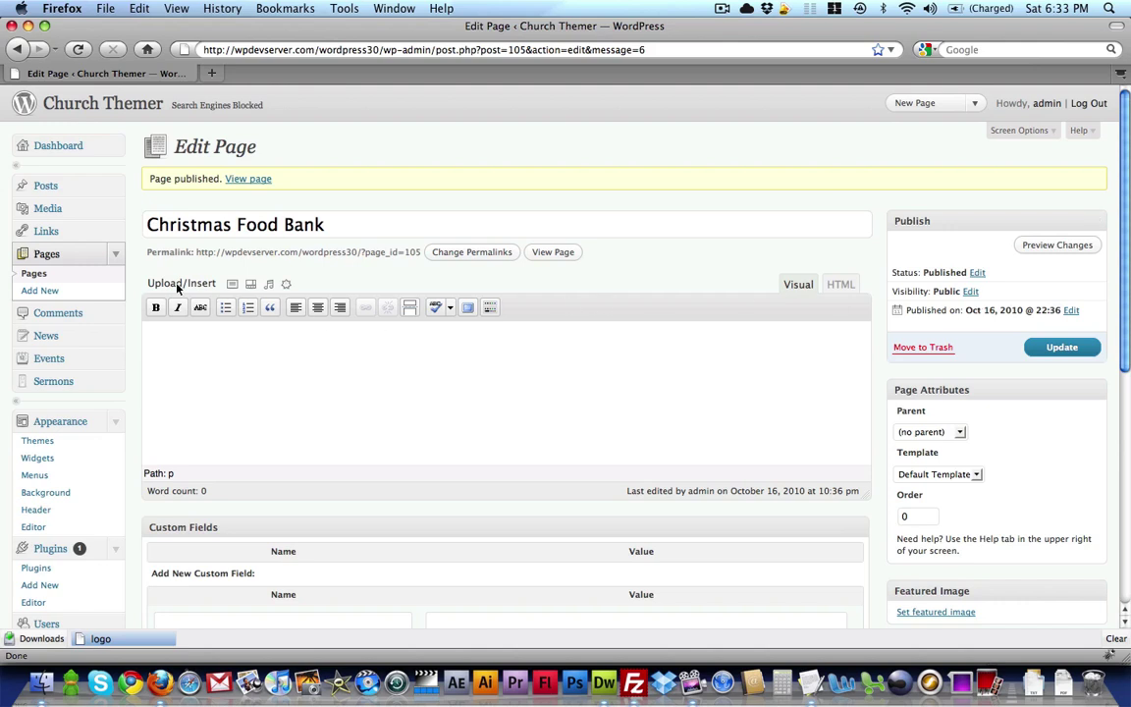
Create a new page titled Pastors with the default template and publish it
left_click(40, 292)
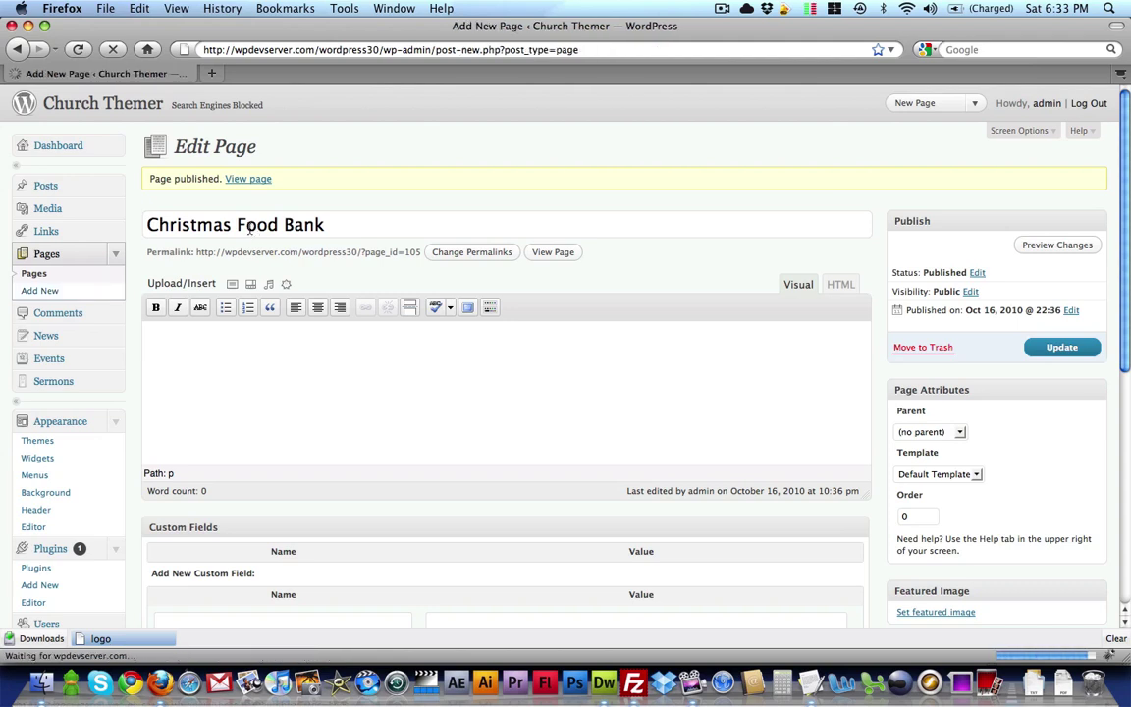
left_click(185, 184)
type("Pas")
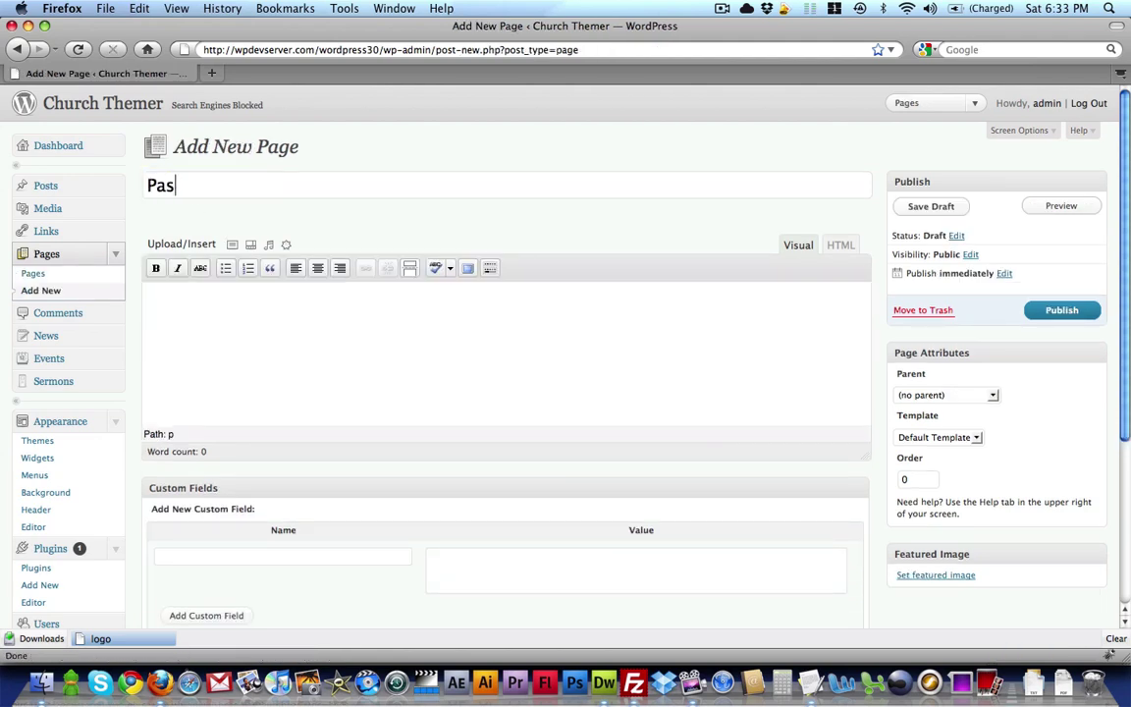
type("tors")
left_click(1047, 313)
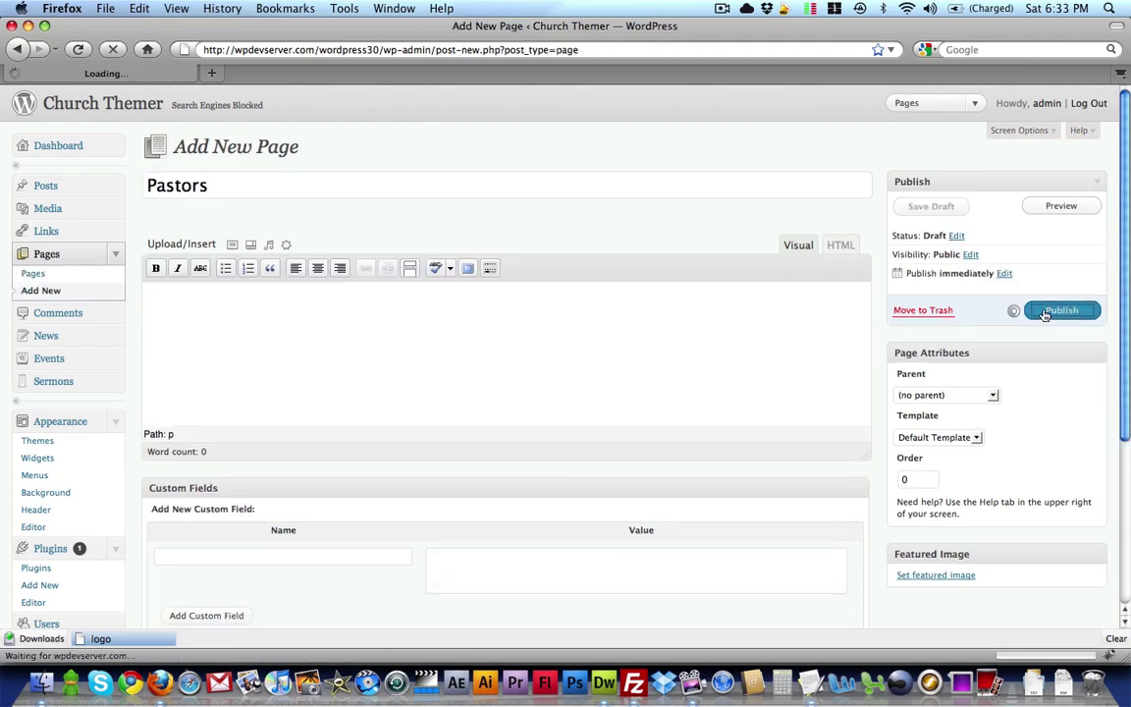
Create a new page titled Who We Are with the default template and publish it
left_click(43, 291)
left_click(168, 185)
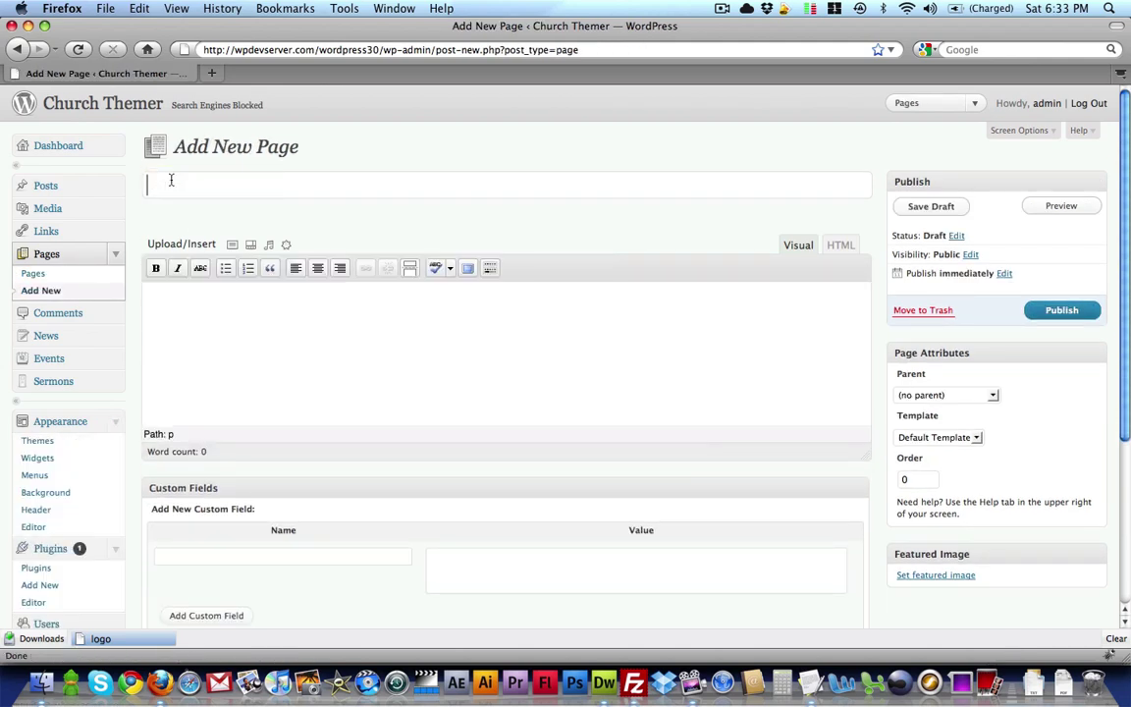
type("Who We Are")
left_click(1068, 312)
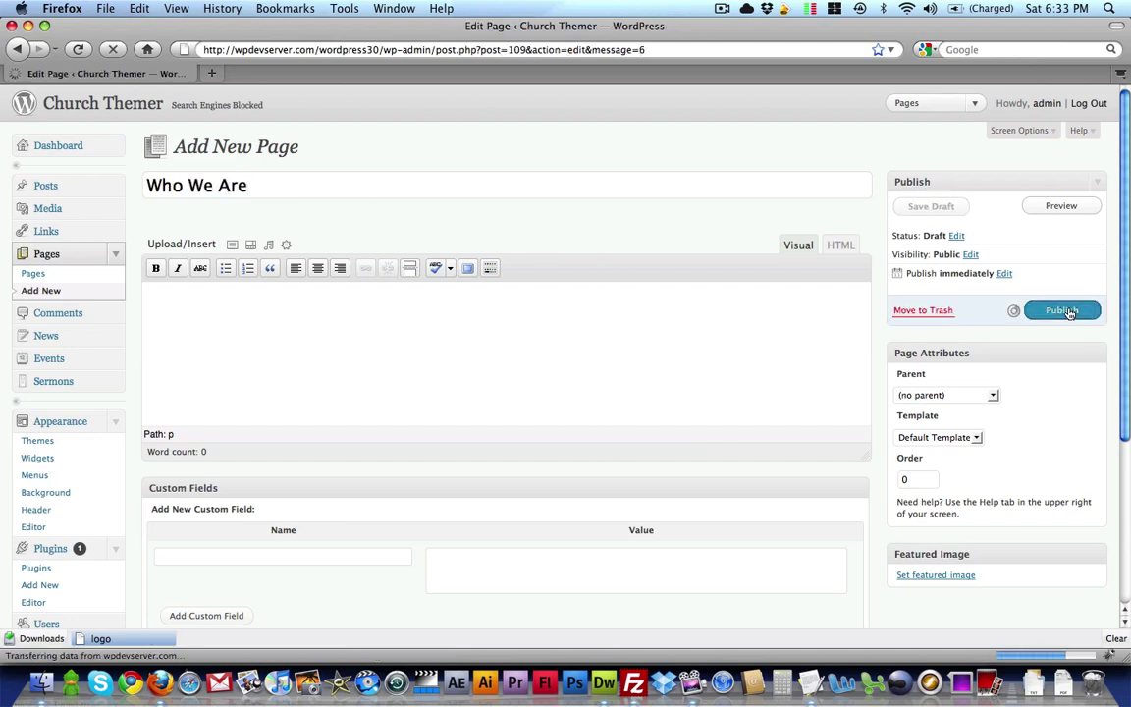